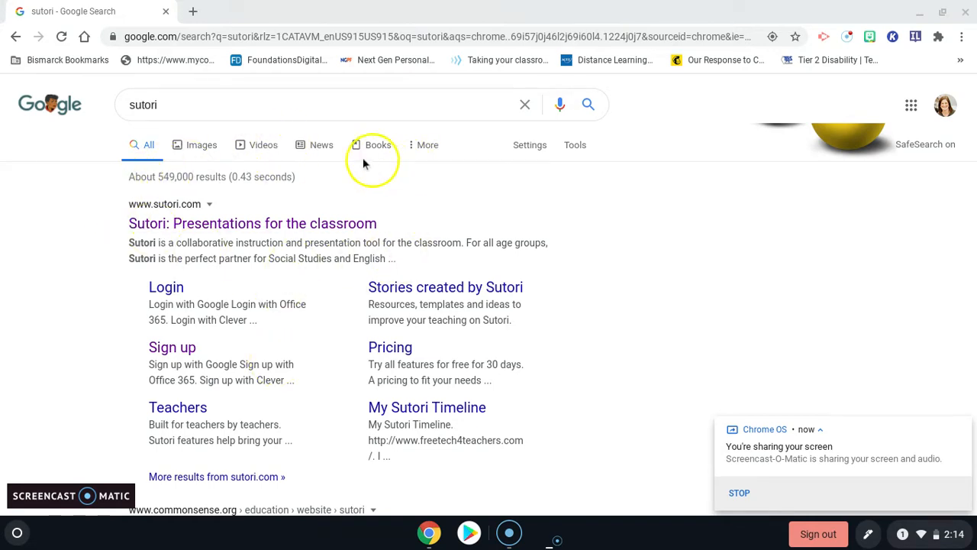
# Step: Open the Sutori website from the search results, view the account's profile page and return to the home page
pyautogui.click(286, 223)
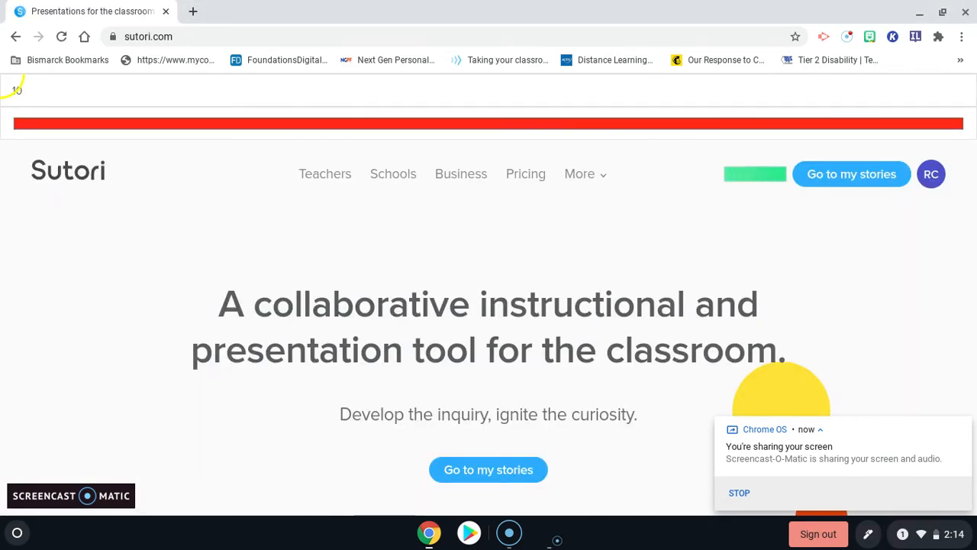
pyautogui.click(932, 174)
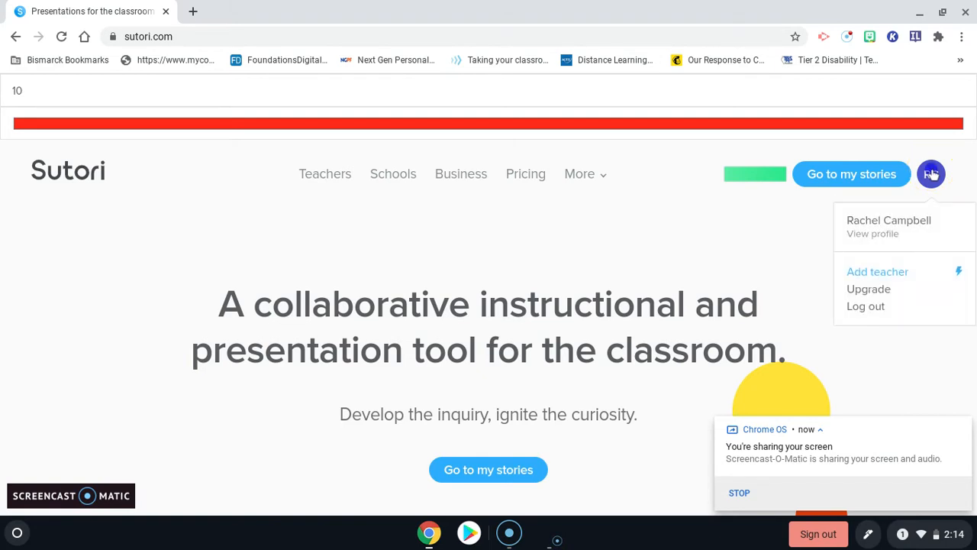
pyautogui.click(879, 231)
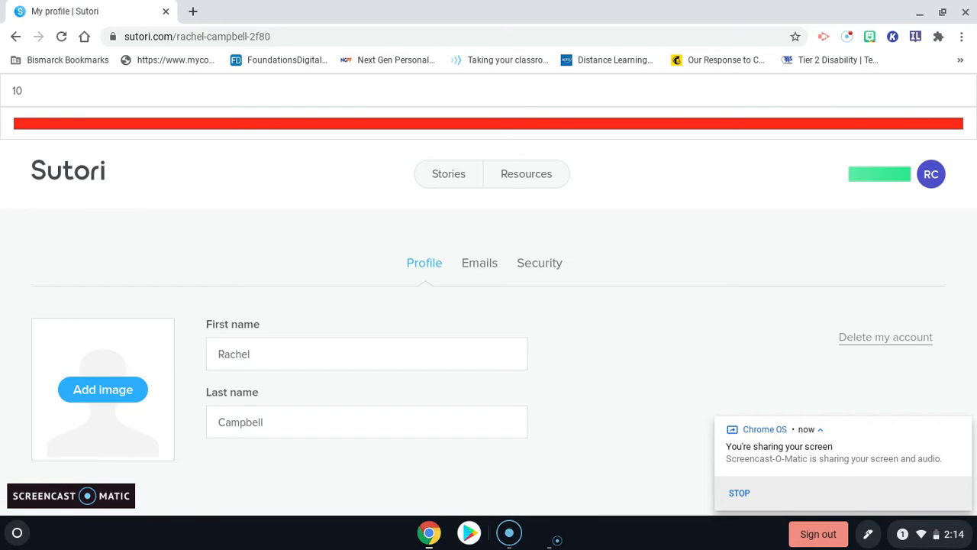
pyautogui.click(929, 184)
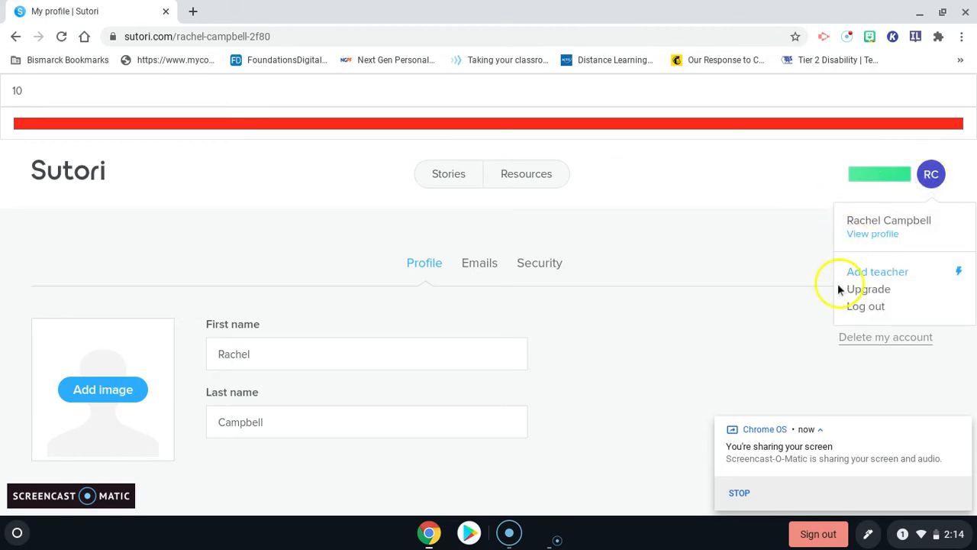
pyautogui.click(17, 35)
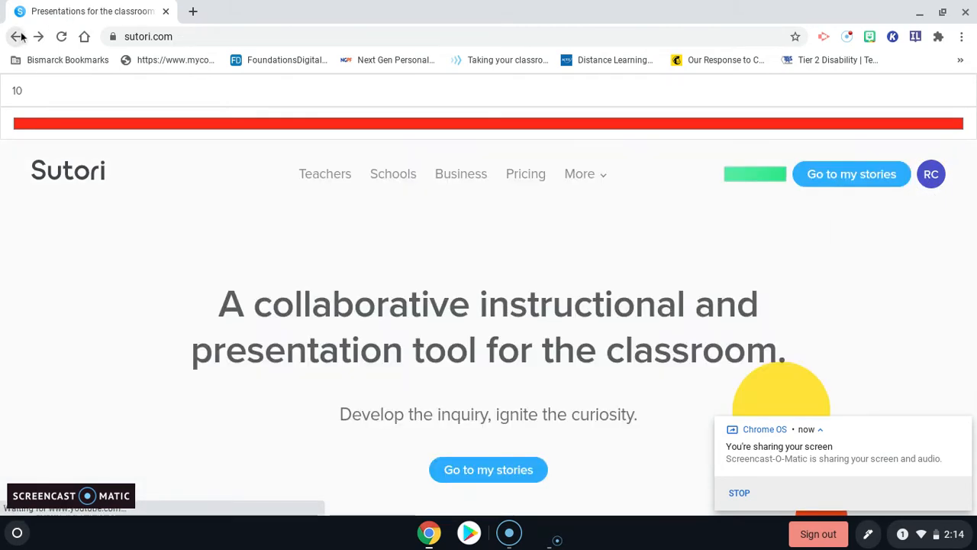
# Step: Go to the stories dashboard and create a new story from the Blank template
pyautogui.click(842, 185)
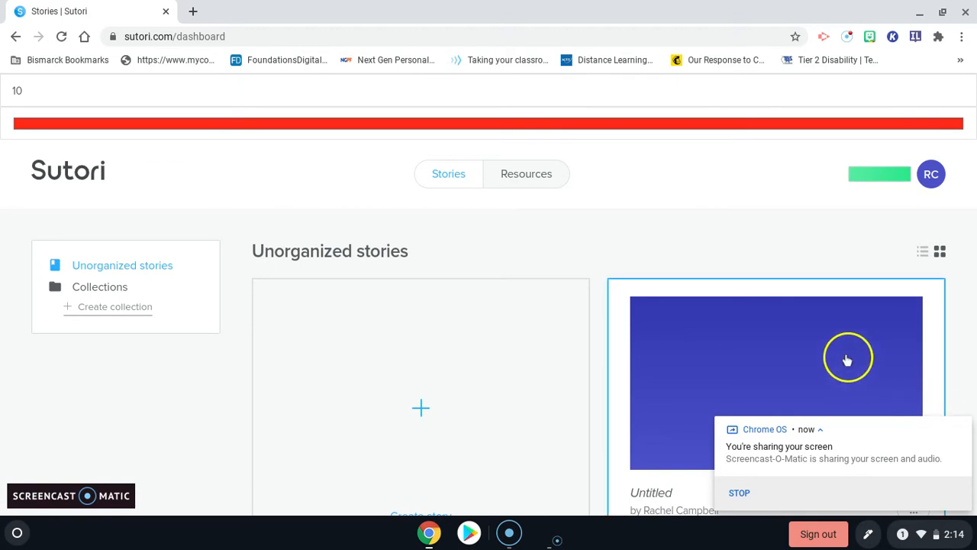
pyautogui.scroll(-2, 841, 355)
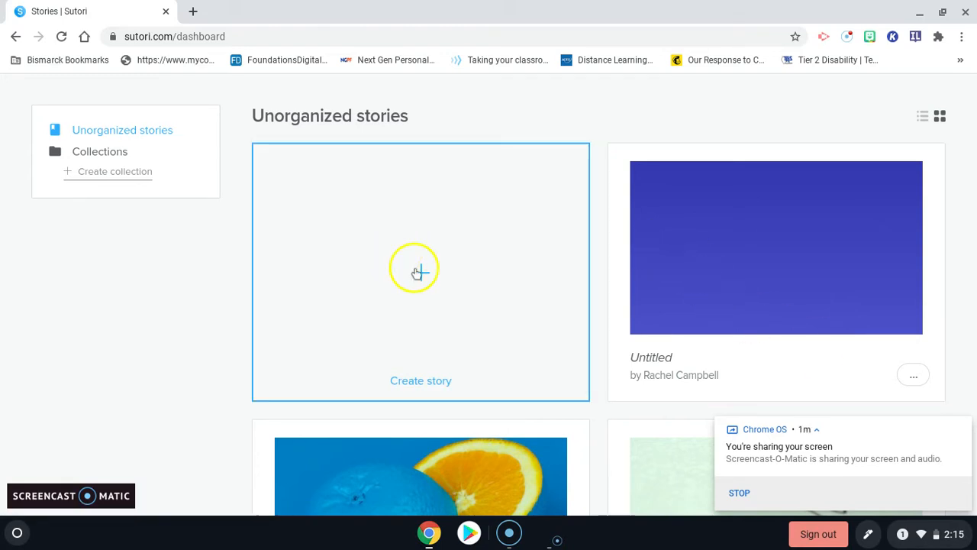
pyautogui.scroll(2, 414, 271)
pyautogui.scroll(-2, 414, 273)
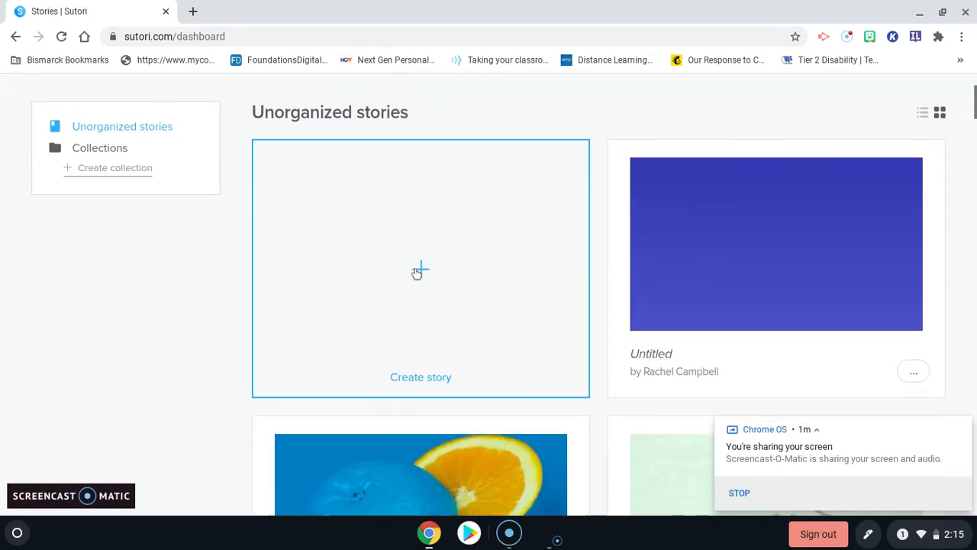
pyautogui.click(419, 268)
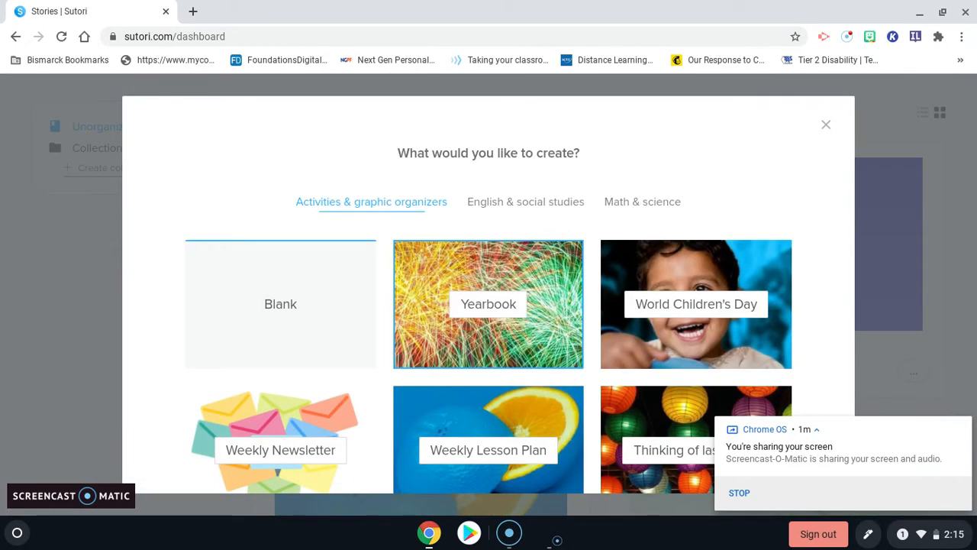
pyautogui.click(302, 304)
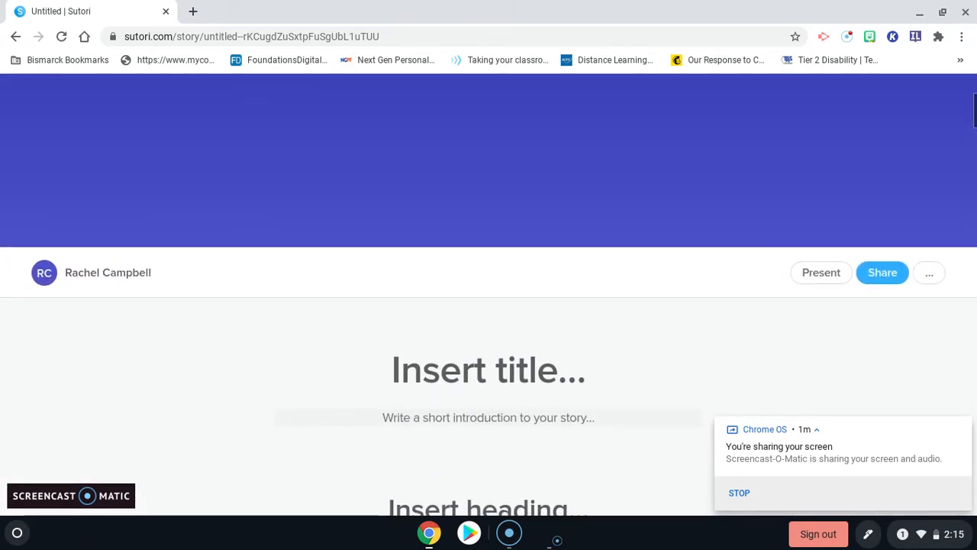
# Step: Title the story "History of Credit in America"
pyautogui.click(449, 374)
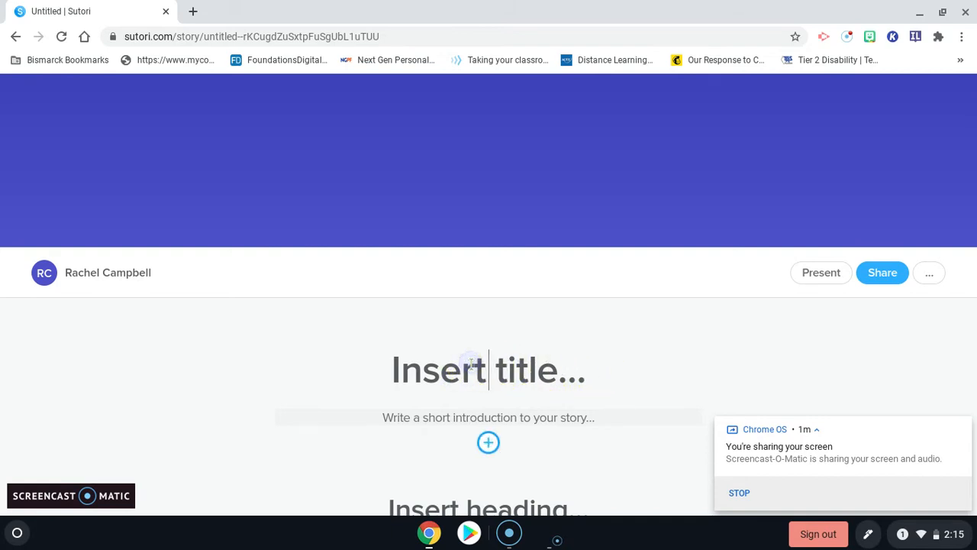
pyautogui.write('History ')
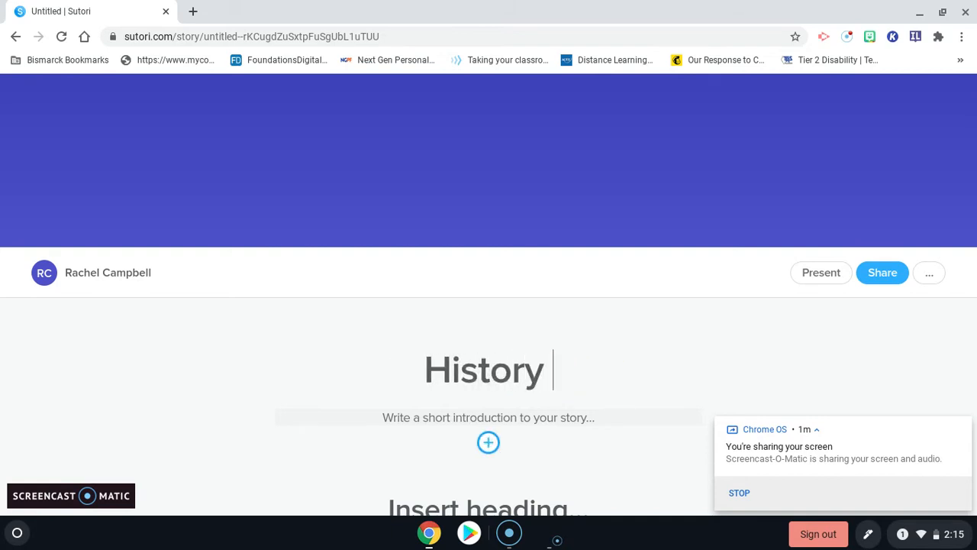
pyautogui.write('of Cr')
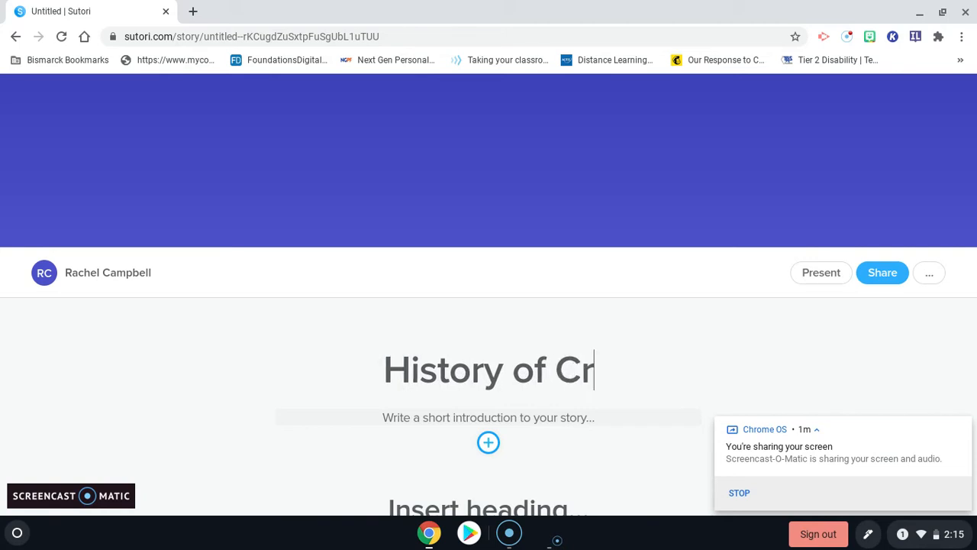
pyautogui.write('edit in Am')
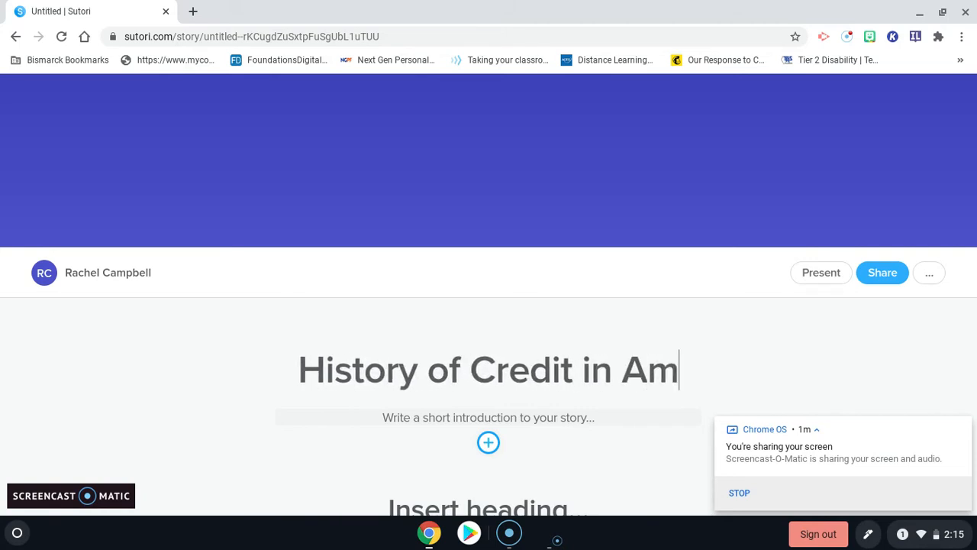
pyautogui.write('erica')
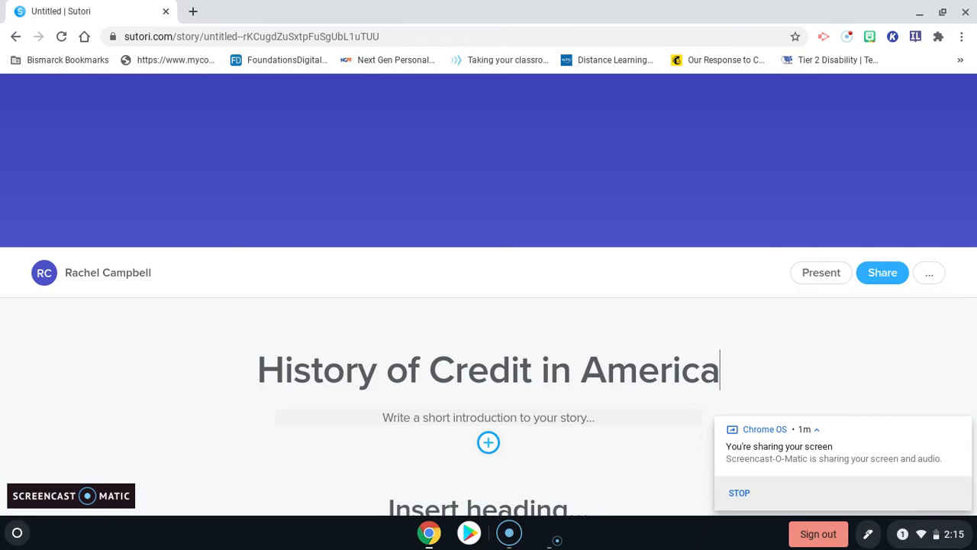
# Step: Write the story introduction "This is a timeline that goes through the history or credit."
pyautogui.click(443, 417)
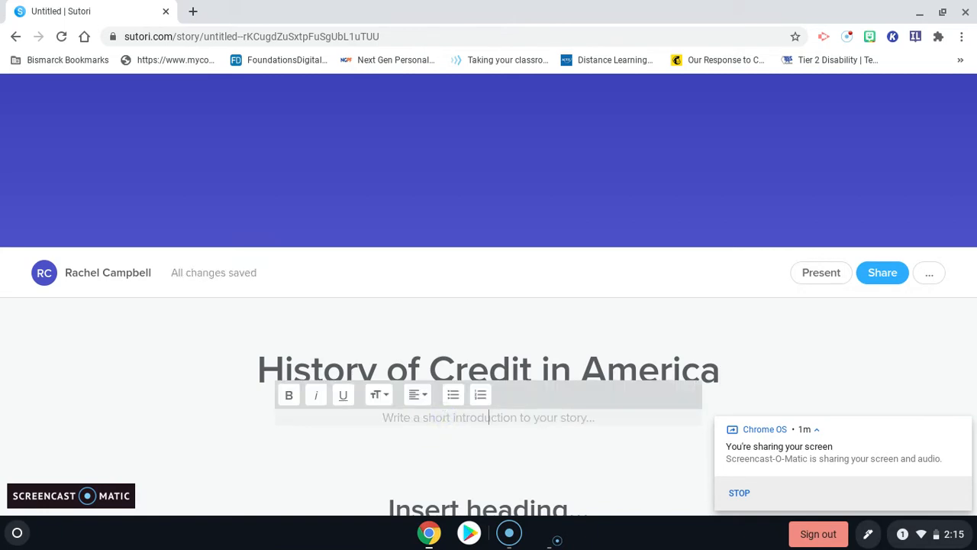
pyautogui.write('This is ')
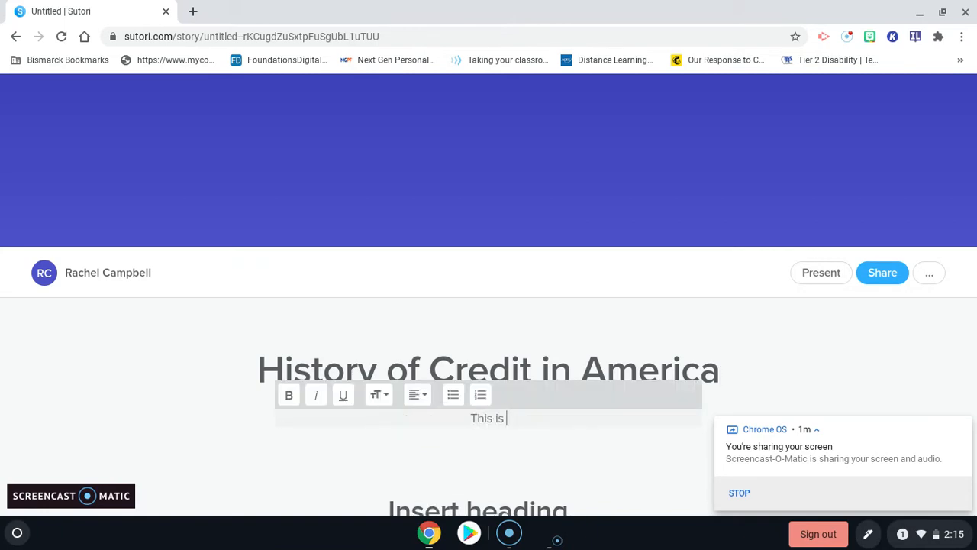
pyautogui.write('a timeline')
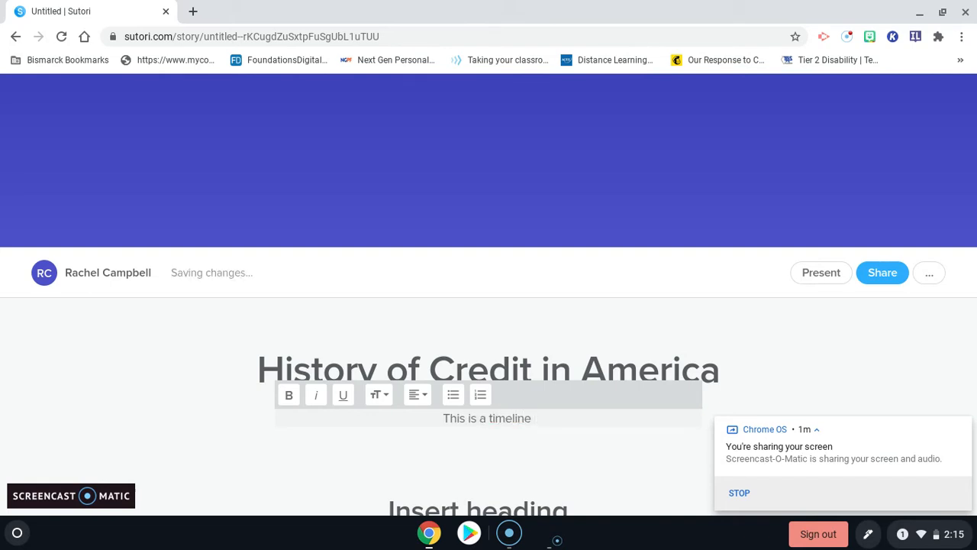
pyautogui.write(' that goes')
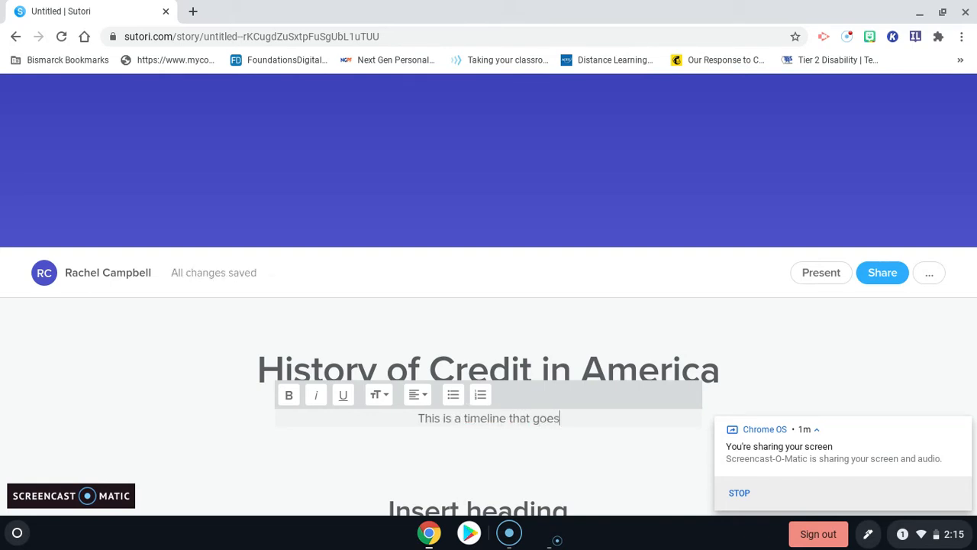
pyautogui.write(' through the hi')
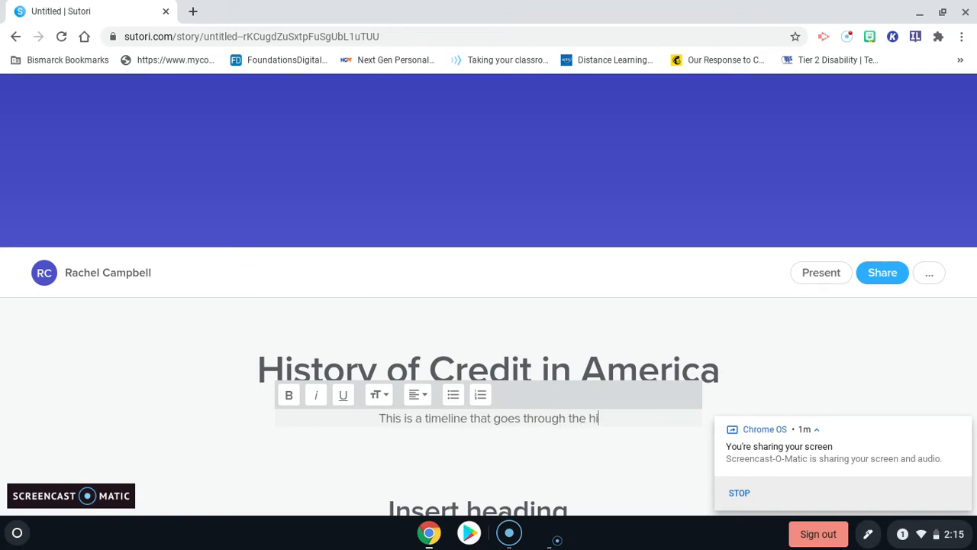
pyautogui.write('story or credit.')
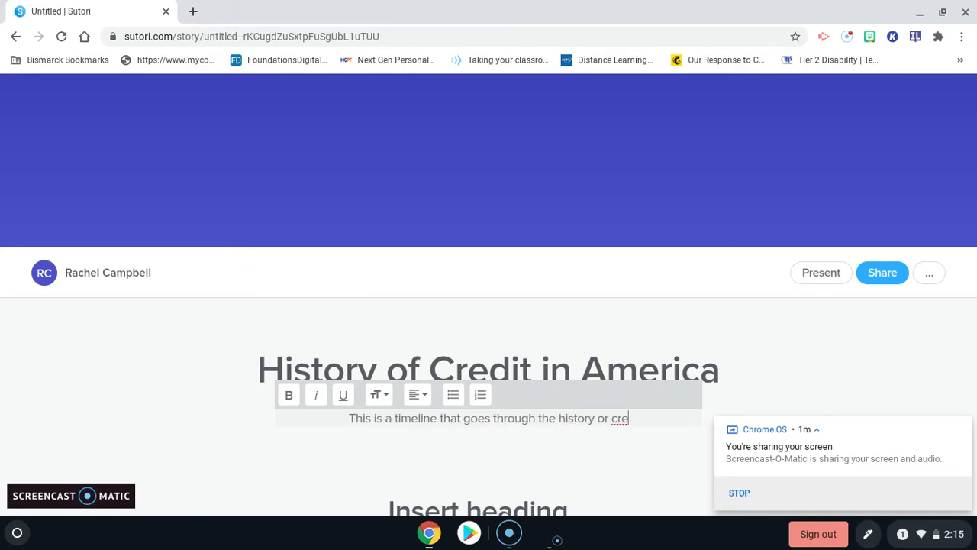
pyautogui.click(168, 425)
# Step: Open the story's banner image for editing to choose a cover photo
pyautogui.scroll(-3, 425, 447)
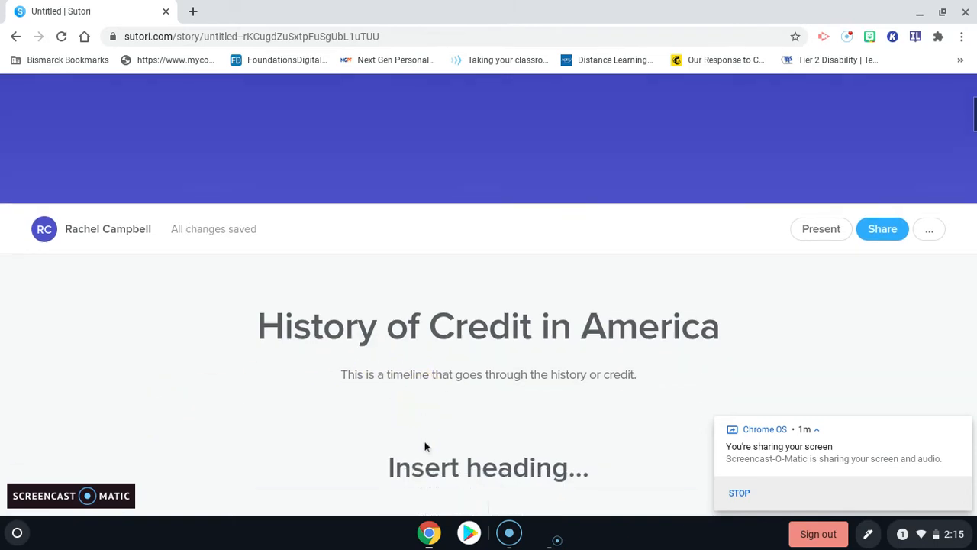
pyautogui.scroll(5, 428, 339)
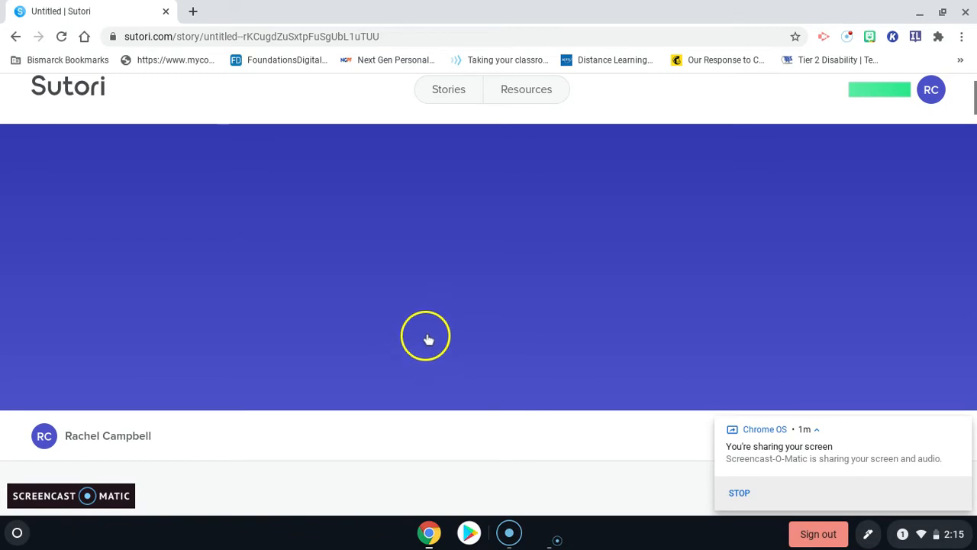
pyautogui.click(448, 302)
pyautogui.scroll(-3, 449, 303)
pyautogui.scroll(2, 448, 303)
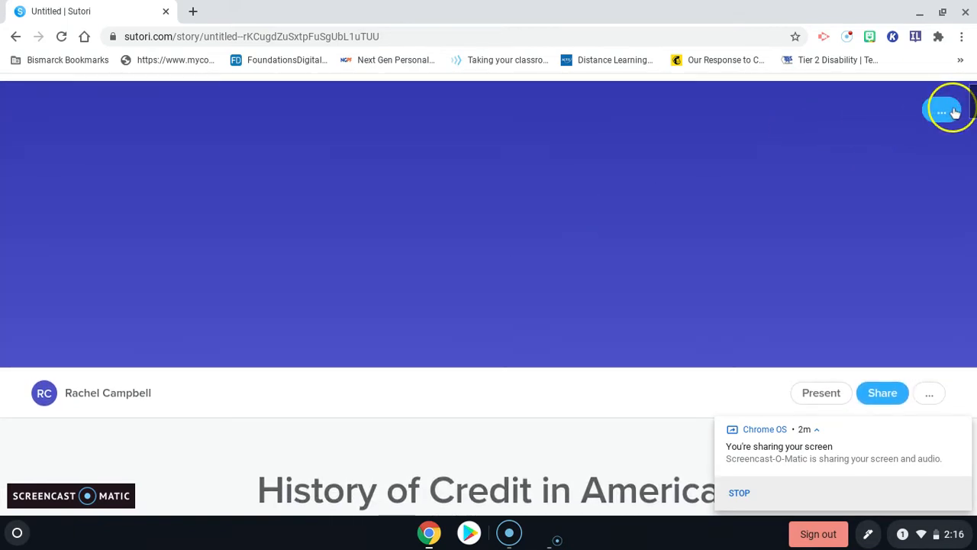
pyautogui.click(945, 112)
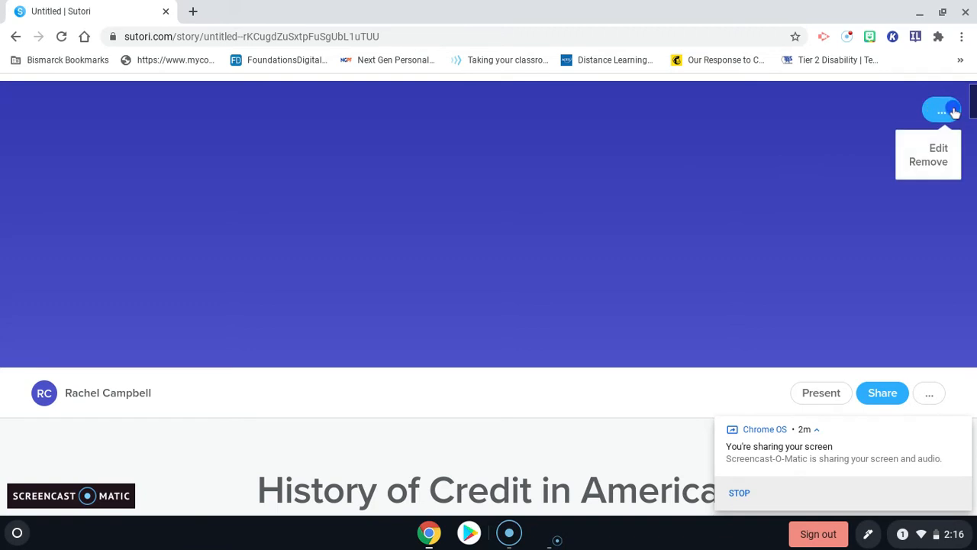
pyautogui.click(939, 149)
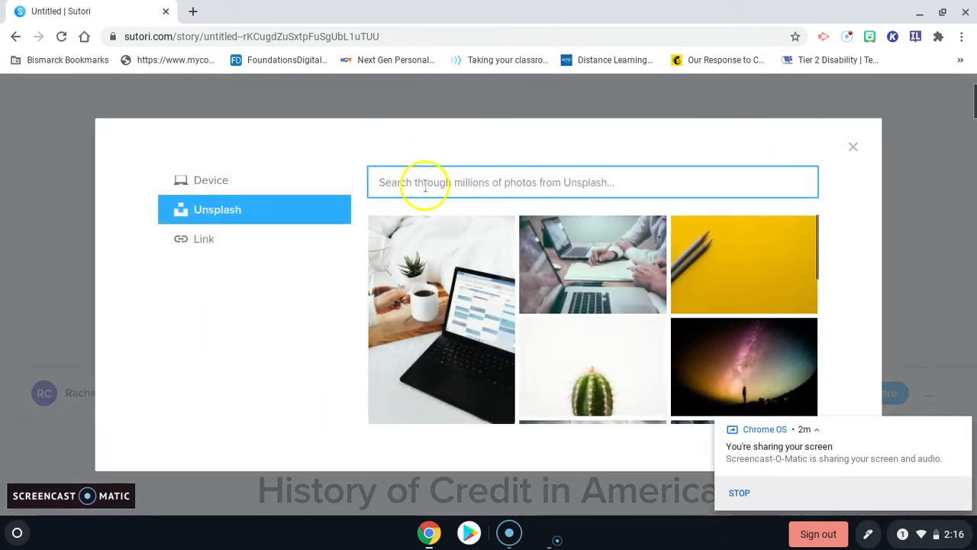
# Step: Search the Unsplash photos for "history of credit" and browse the results
pyautogui.write('h')
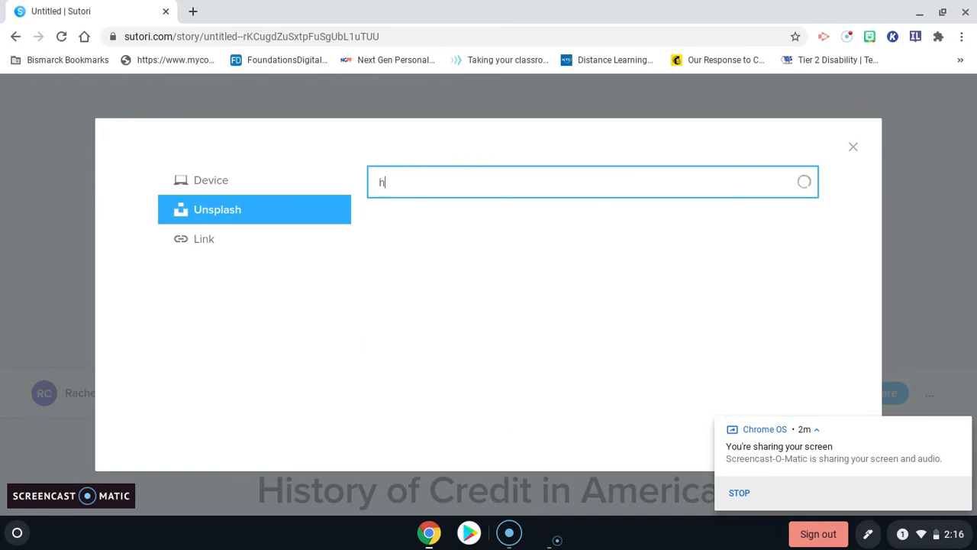
pyautogui.write('istory of credit')
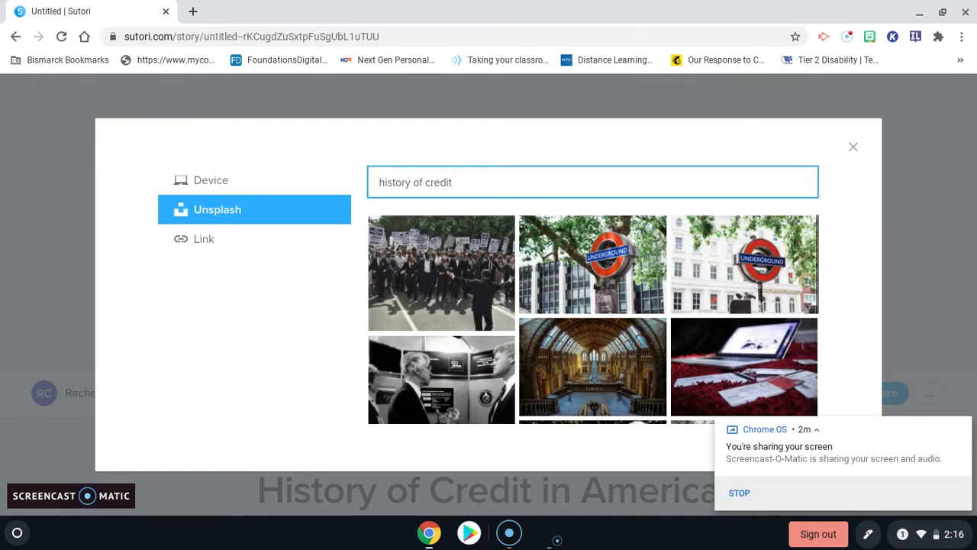
pyautogui.scroll(-3, 439, 349)
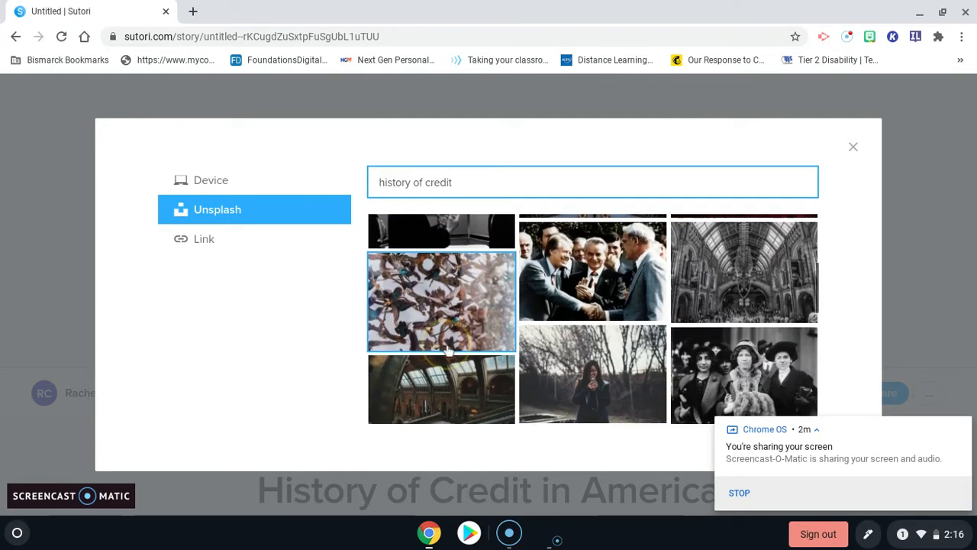
pyautogui.scroll(-5, 448, 349)
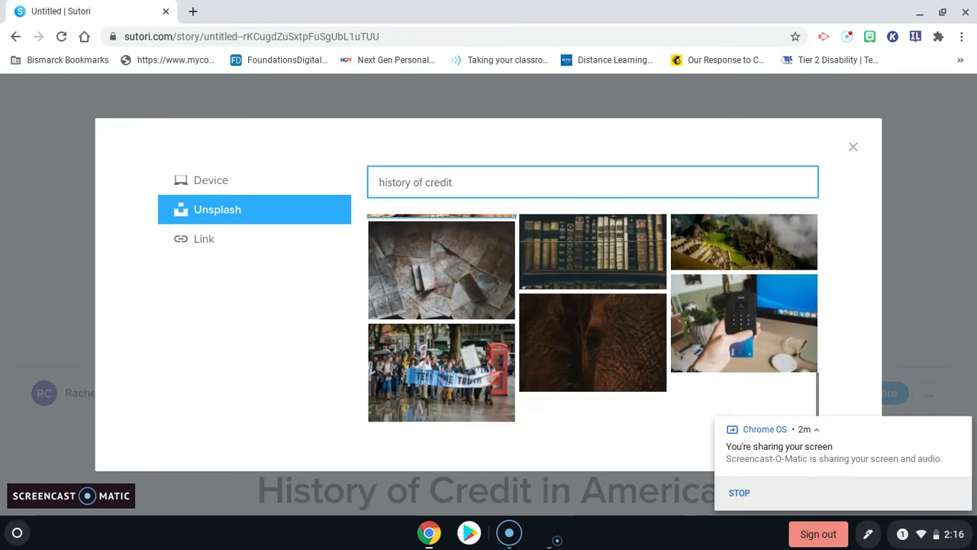
pyautogui.scroll(-5, 441, 359)
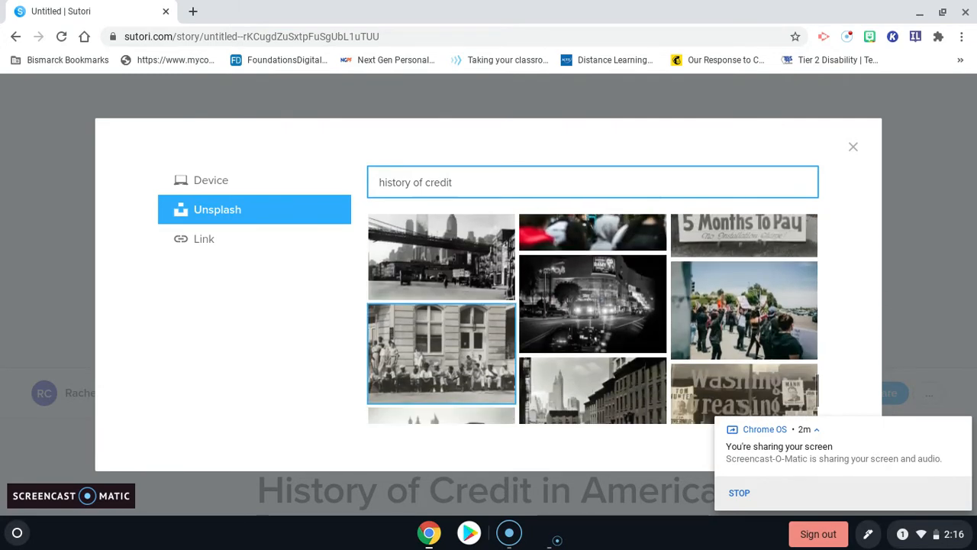
pyautogui.scroll(10, 441, 352)
# Step: Replace the Unsplash search text with "credit" to find other cover photos
pyautogui.click(453, 176)
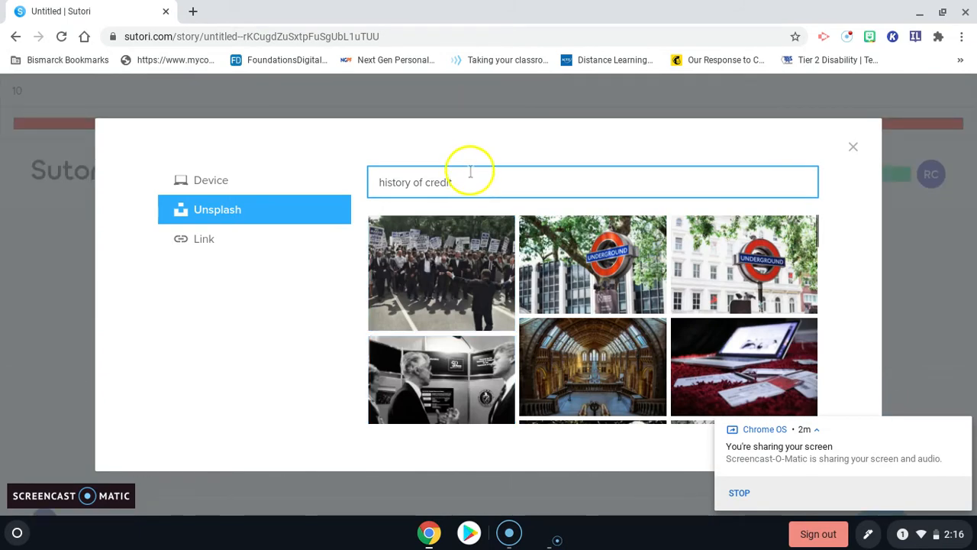
pyautogui.click(391, 171)
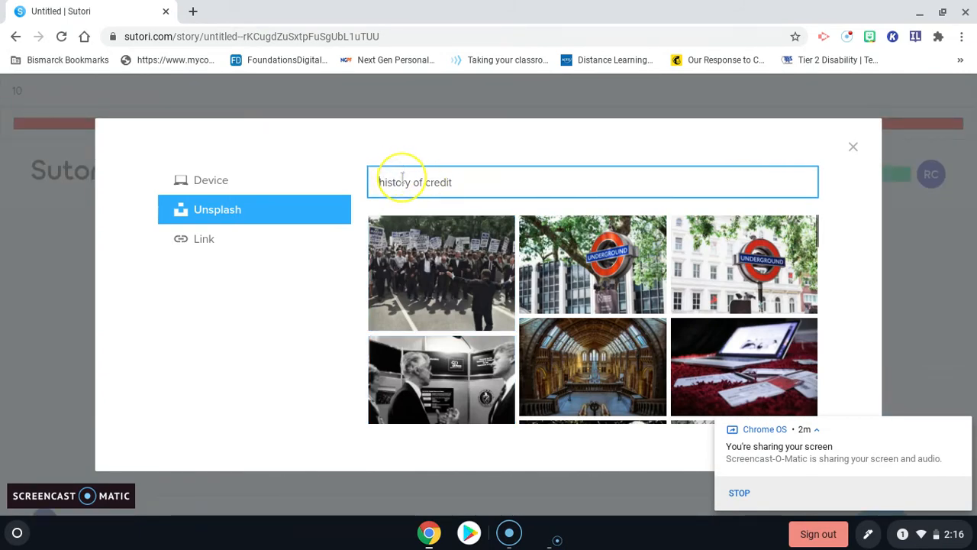
pyautogui.write('c')
pyautogui.press('BackSpace')
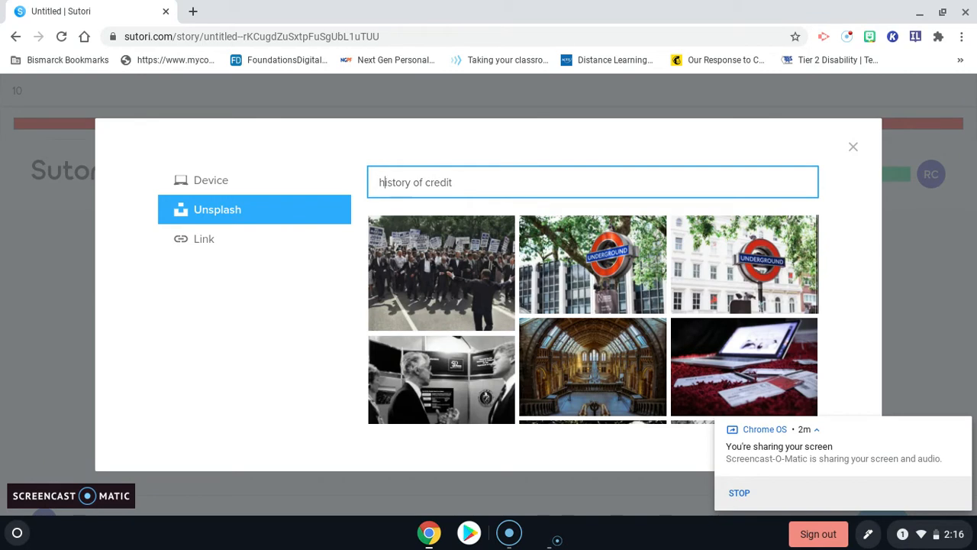
pyautogui.press('BackSpace')
pyautogui.press('BackSpace')
pyautogui.press('BackSpace')
pyautogui.press('BackSpace')
pyautogui.press('BackSpace')
pyautogui.press('BackSpace')
pyautogui.press('BackSpace')
pyautogui.press('BackSpace')
pyautogui.press('BackSpace')
pyautogui.press('BackSpace')
pyautogui.press('BackSpace')
pyautogui.press('BackSpace')
pyautogui.press('BackSpace')
pyautogui.press('BackSpace')
pyautogui.press('BackSpace')
pyautogui.press('BackSpace')
pyautogui.press('BackSpace')
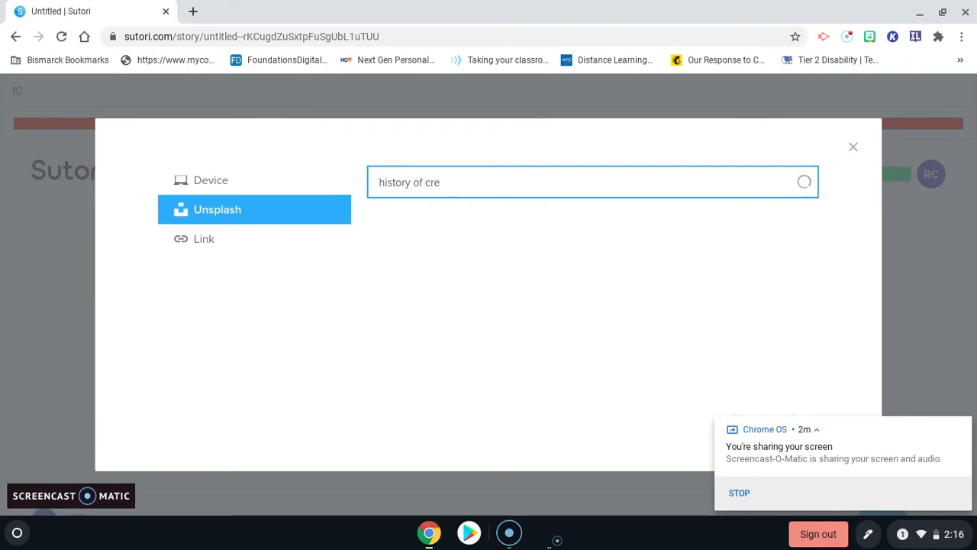
pyautogui.write('credit')
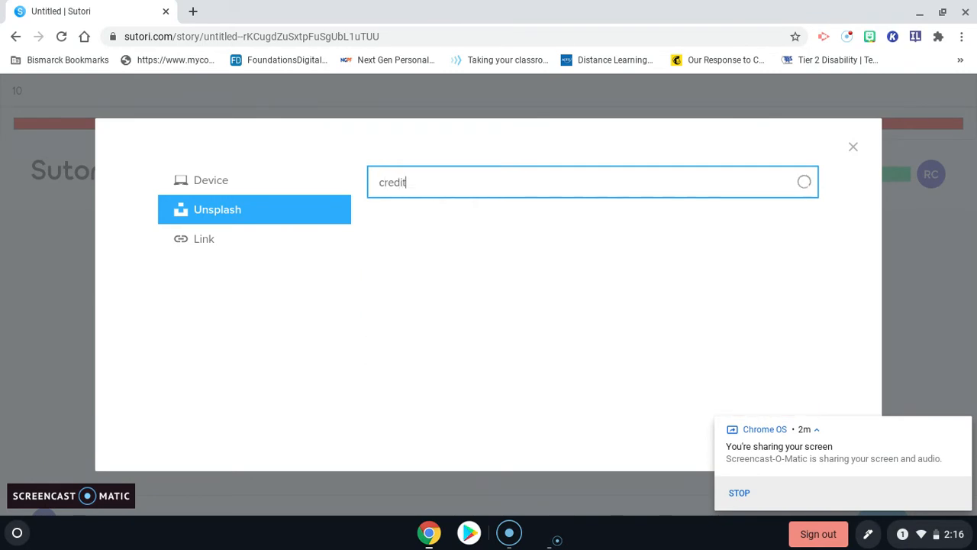
# Step: Use the photo of hands at a laptop as the cover, shift it slightly down in the banner, and save it
pyautogui.click(455, 286)
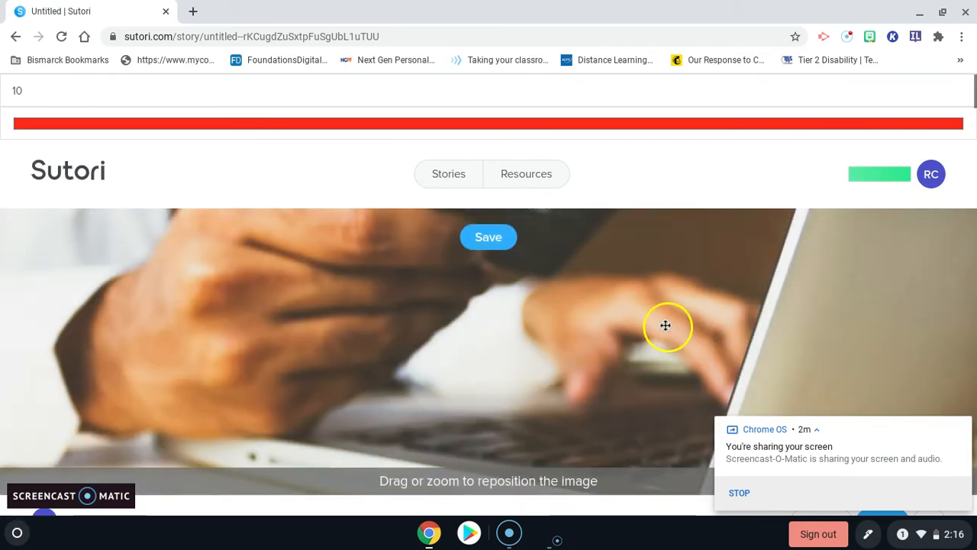
pyautogui.moveTo(663, 320); pyautogui.dragTo(663, 336)
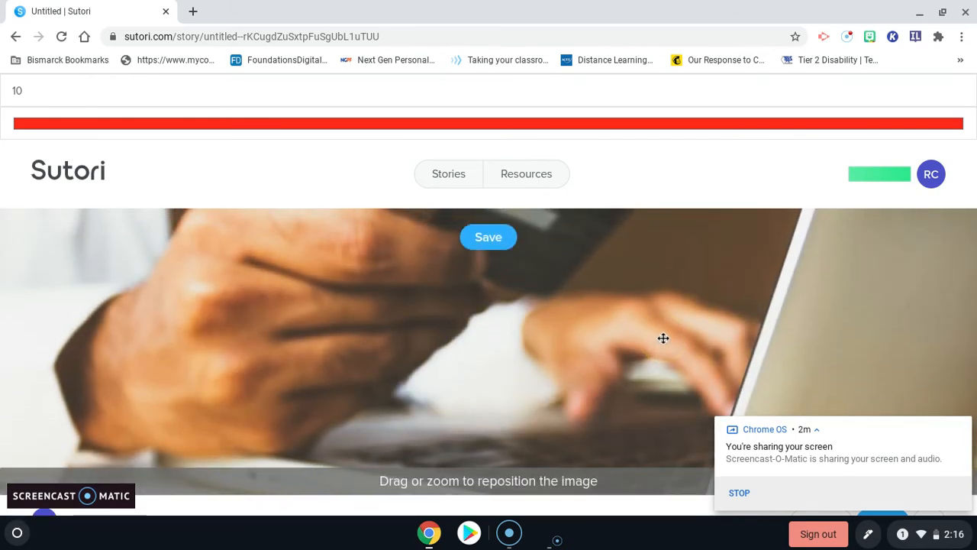
pyautogui.rightClick(663, 338)
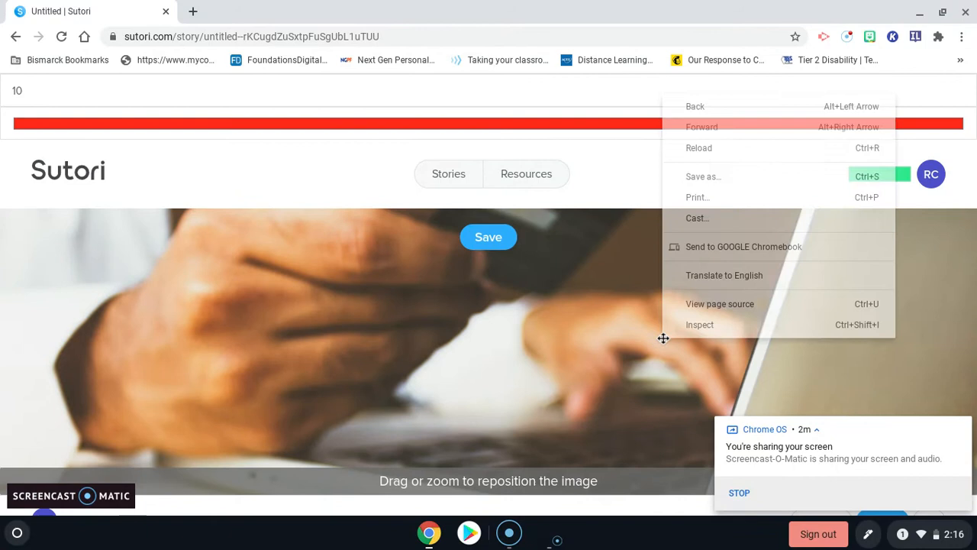
pyautogui.click(571, 322)
pyautogui.click(616, 328)
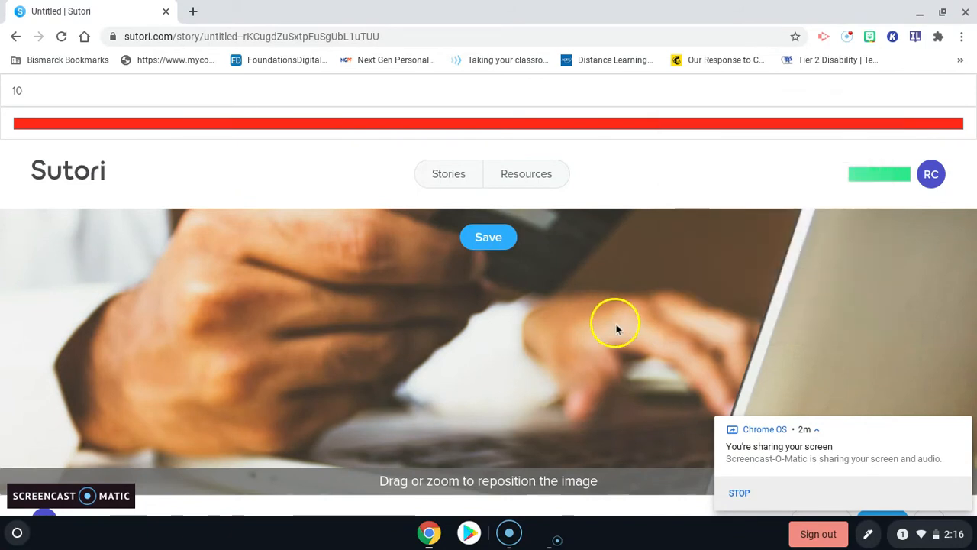
pyautogui.click(479, 242)
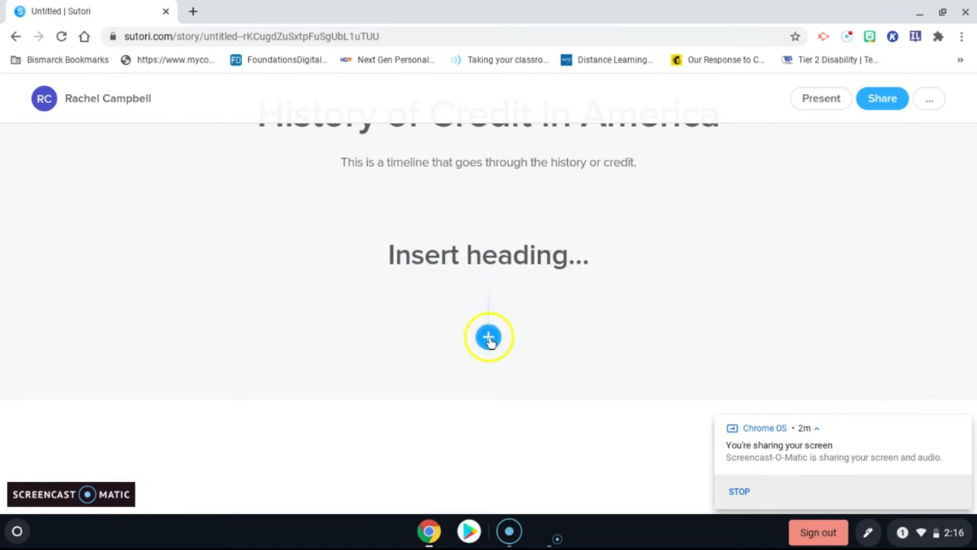
# Step: Add a text block reading "Type the date (Month, Day, & Year)" with "Give a short description." on a second line
pyautogui.click(489, 337)
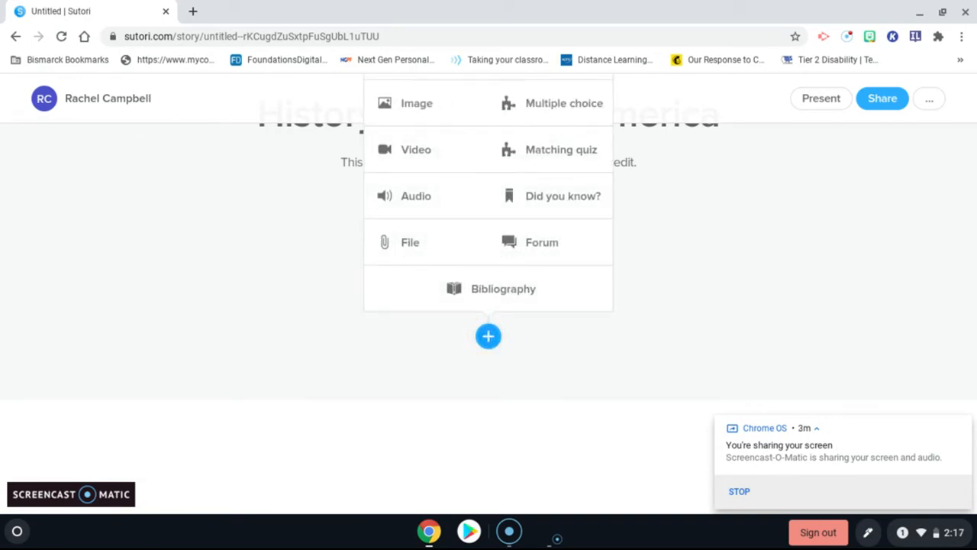
pyautogui.scroll(1, 456, 229)
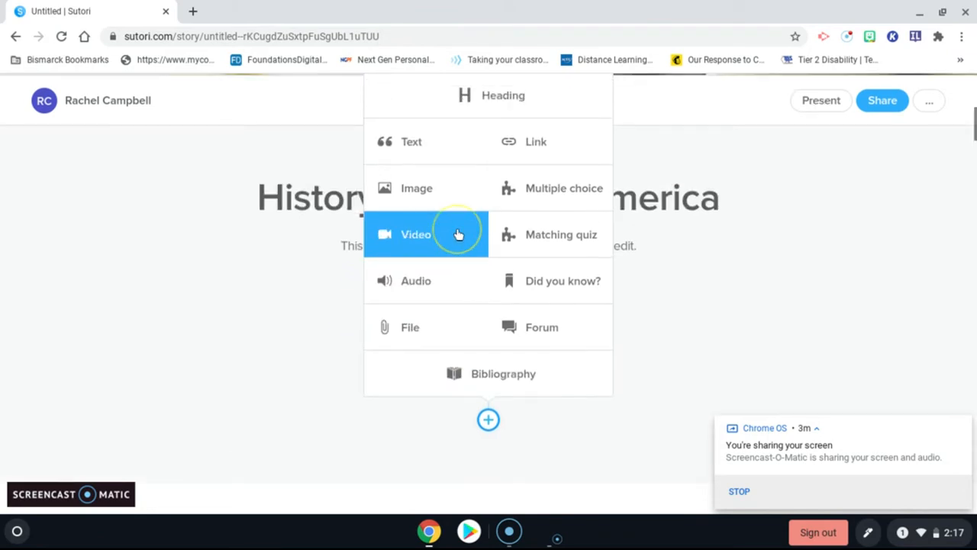
pyautogui.click(427, 150)
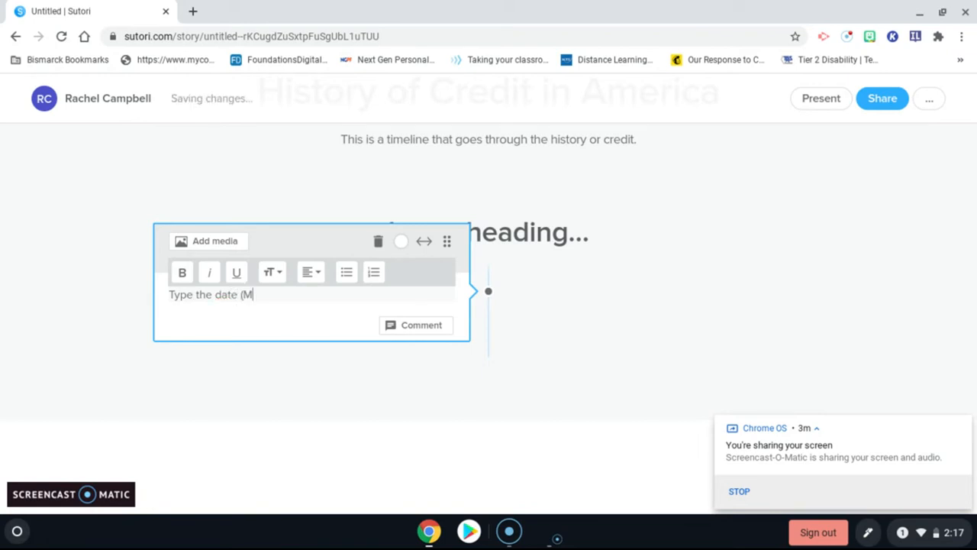
pyautogui.write('onth, D')
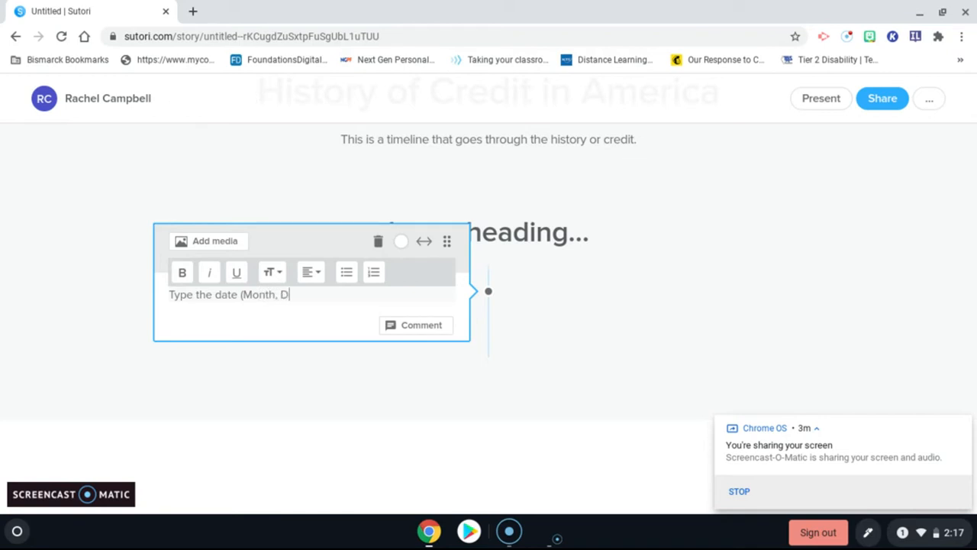
pyautogui.write('ay, & Year')
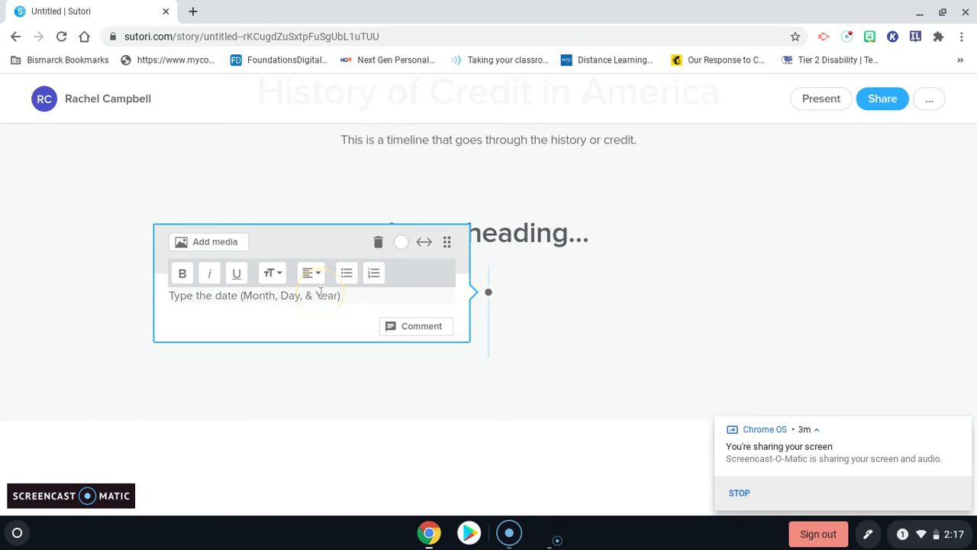
pyautogui.press('Return')
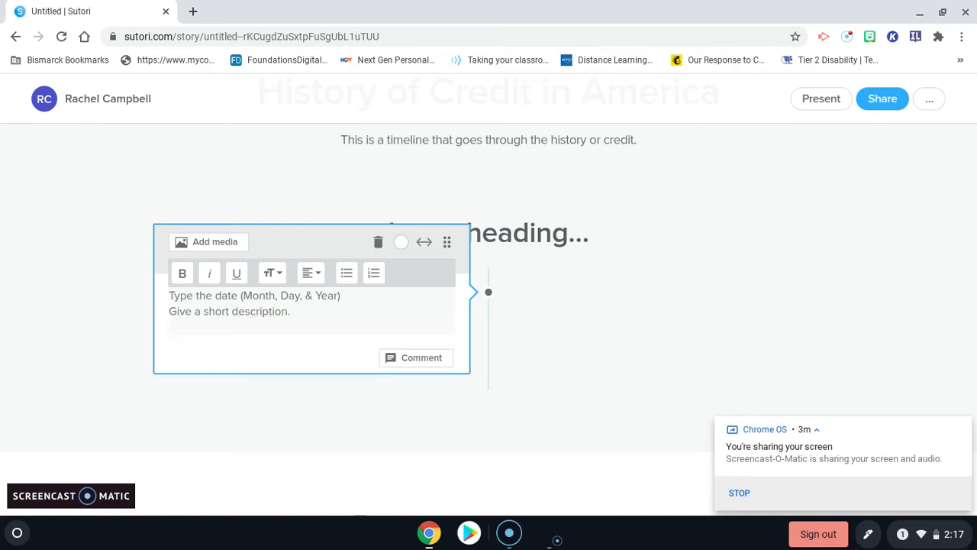
pyautogui.click(564, 306)
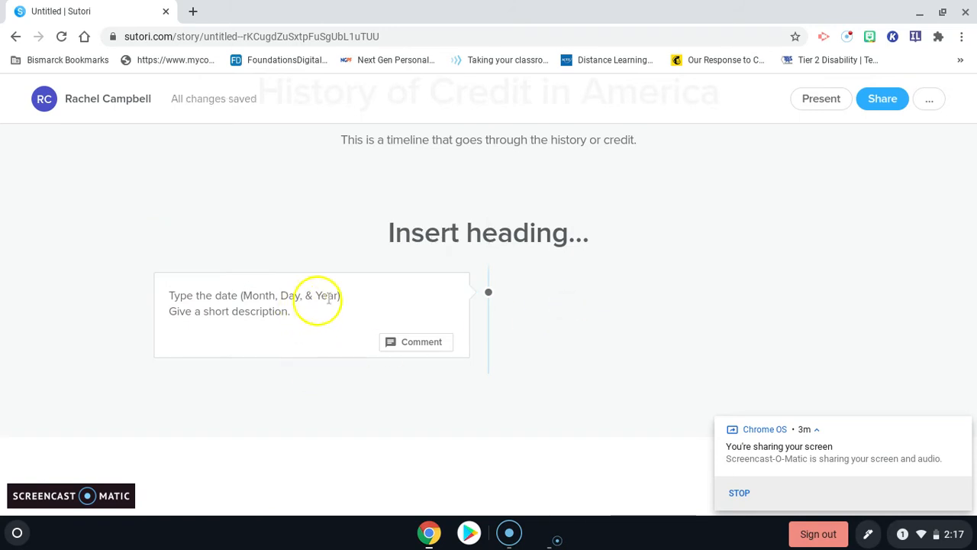
# Step: Start adding media to the date and description block and show the Unsplash photo source
pyautogui.click(420, 330)
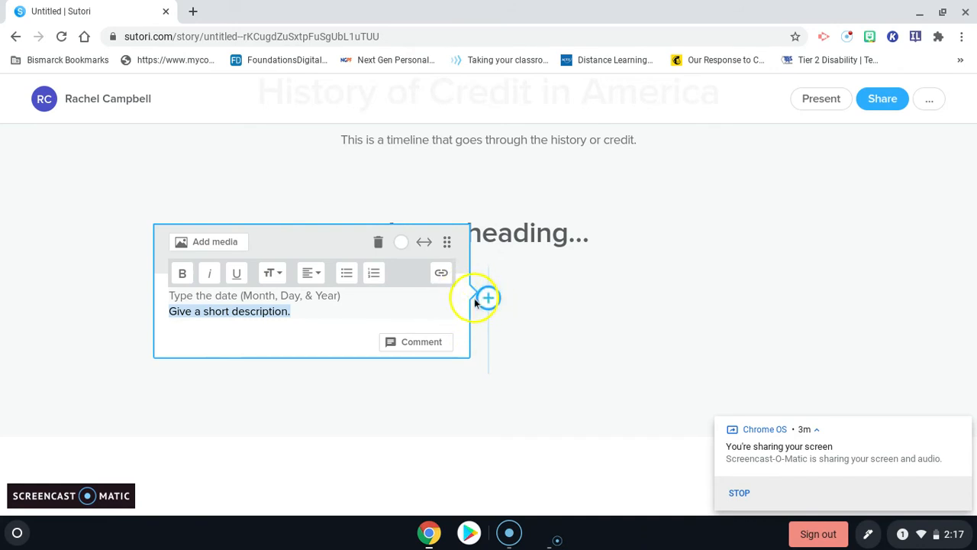
pyautogui.click(305, 416)
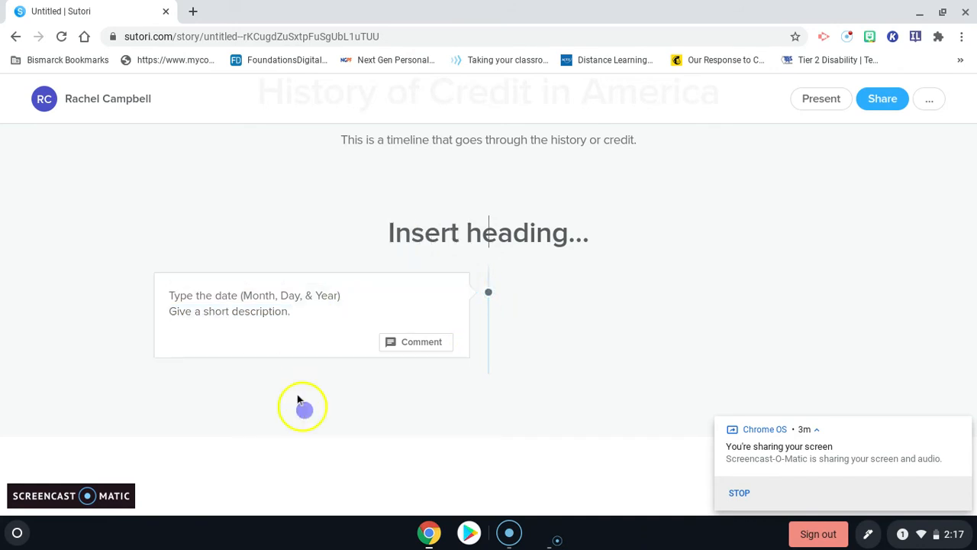
pyautogui.click(266, 317)
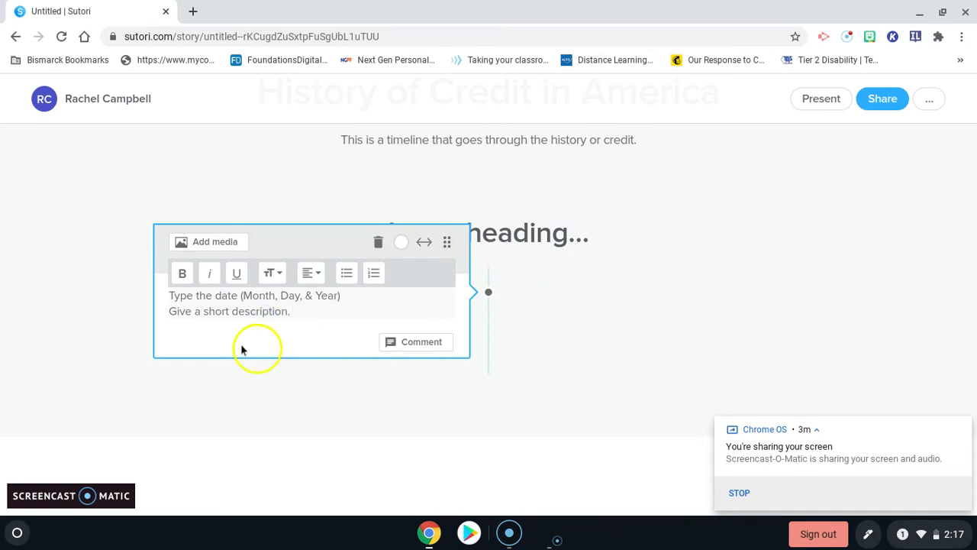
pyautogui.click(202, 243)
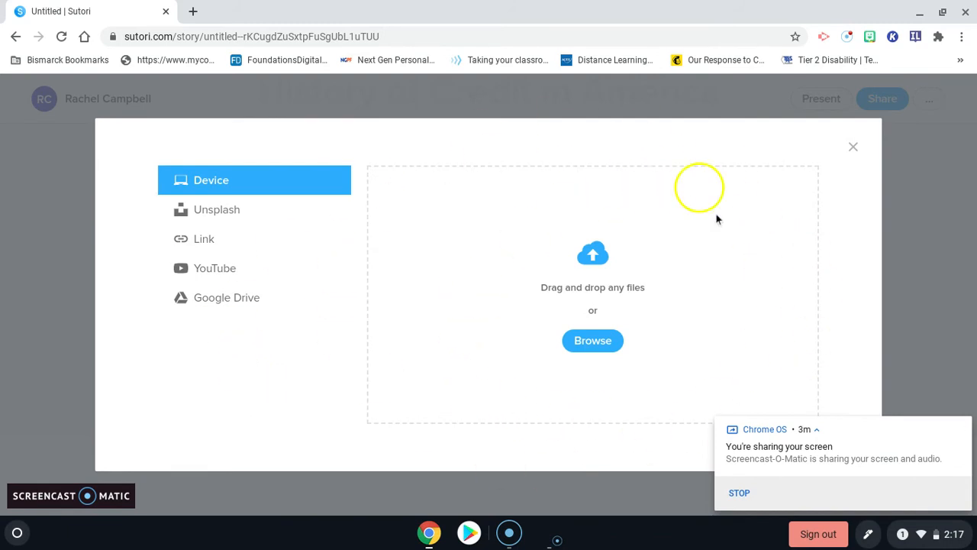
pyautogui.click(220, 210)
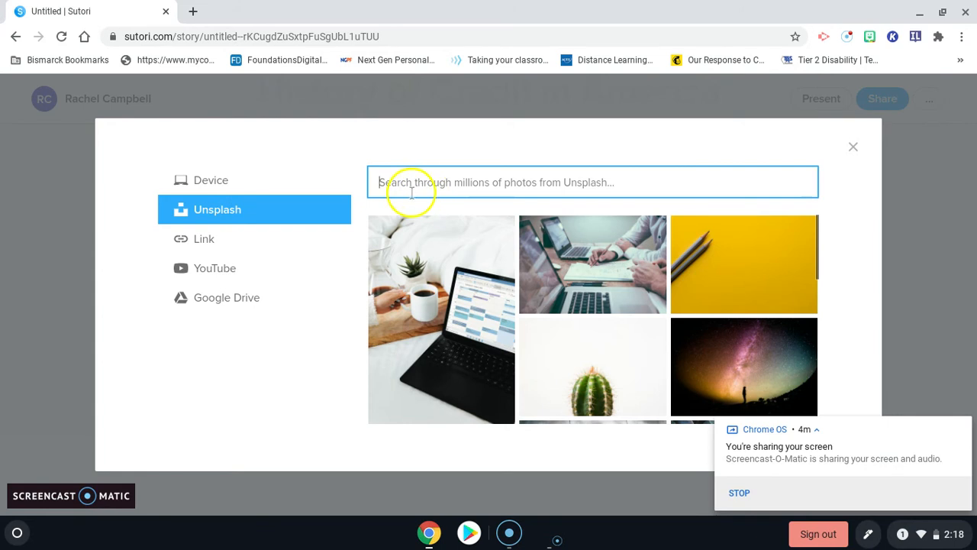
pyautogui.click(757, 192)
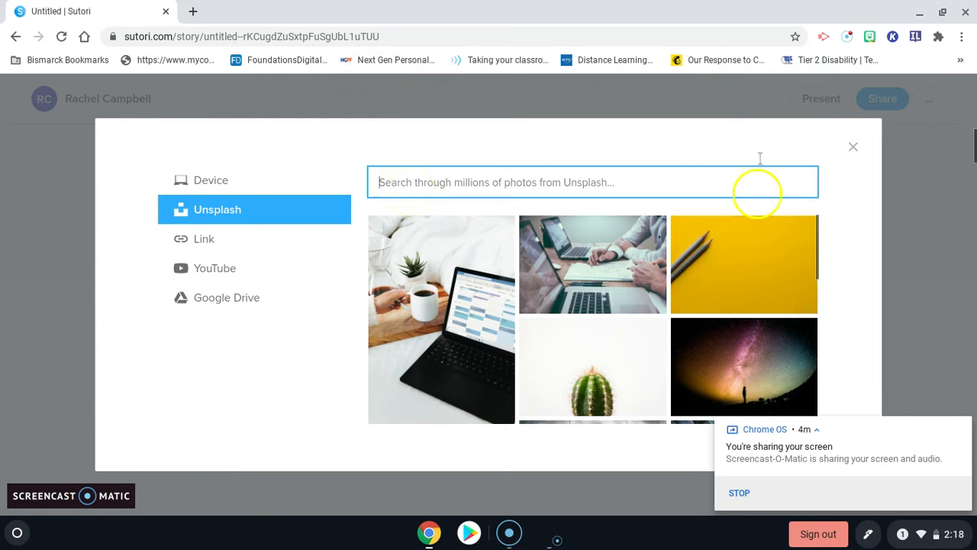
# Step: In a new browser tab, search Google Images for "loan shark" and copy the link address of the "Loan Sharks Don't Be Victim!!" picture
pyautogui.click(192, 11)
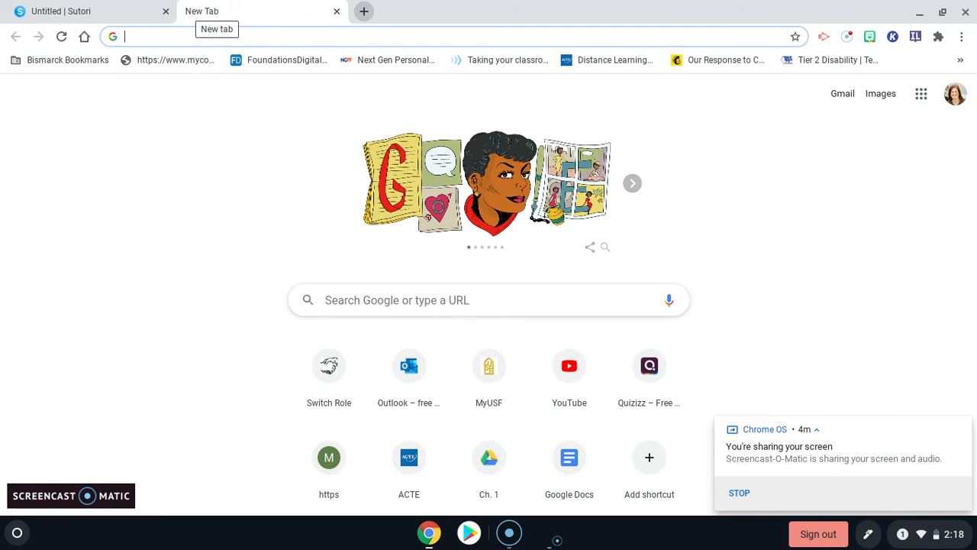
pyautogui.write('loan shark')
pyautogui.press('Return')
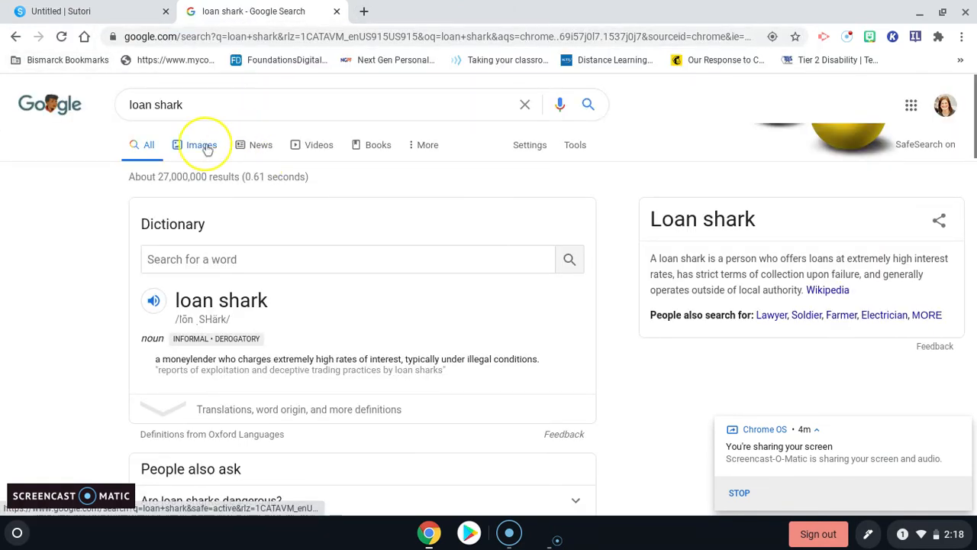
pyautogui.click(203, 146)
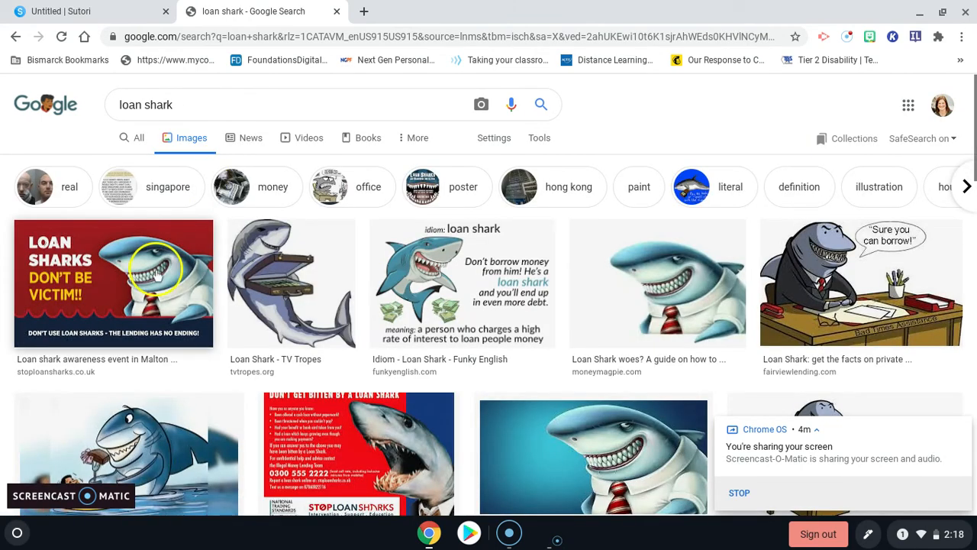
pyautogui.rightClick(156, 277)
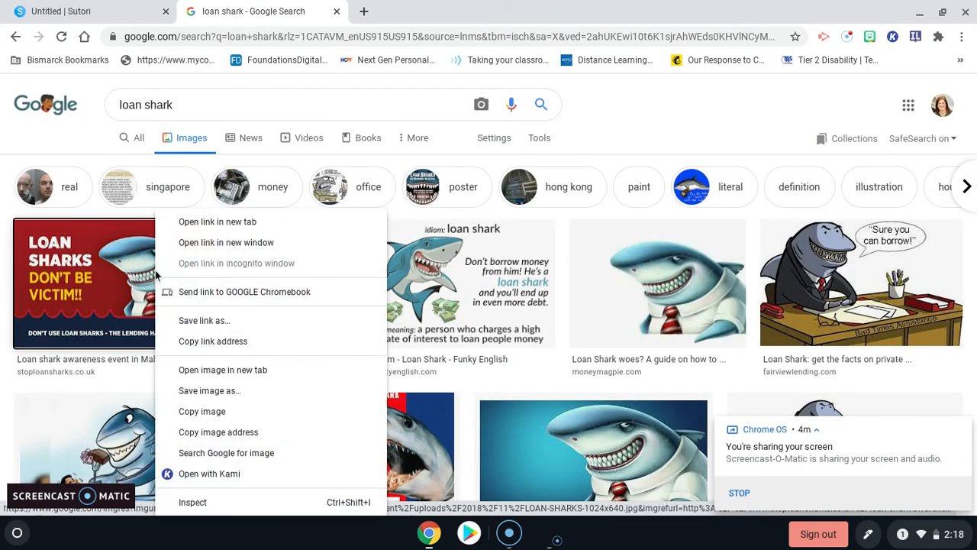
pyautogui.click(198, 345)
# Step: Return to the Sutori story and insert the copied loan shark image link as the text block's media
pyautogui.click(103, 10)
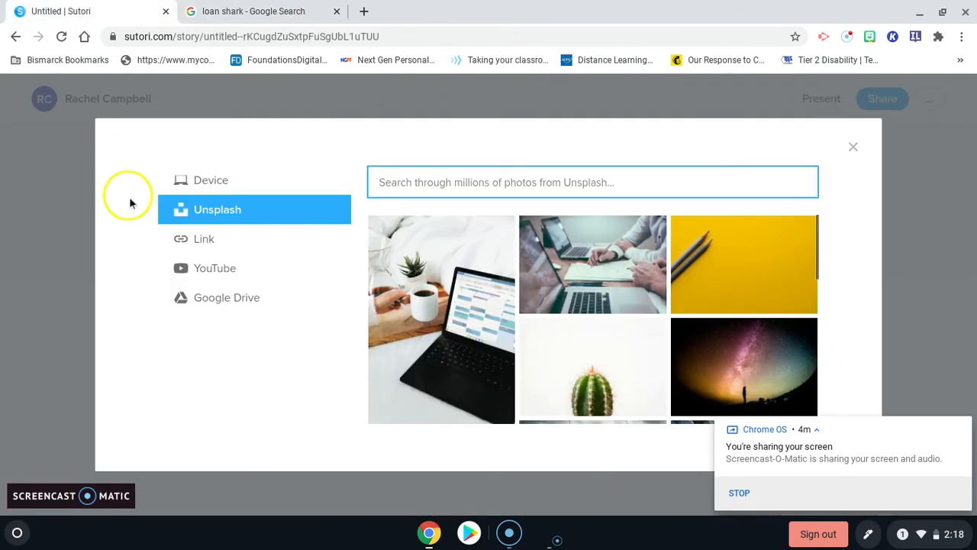
pyautogui.click(202, 237)
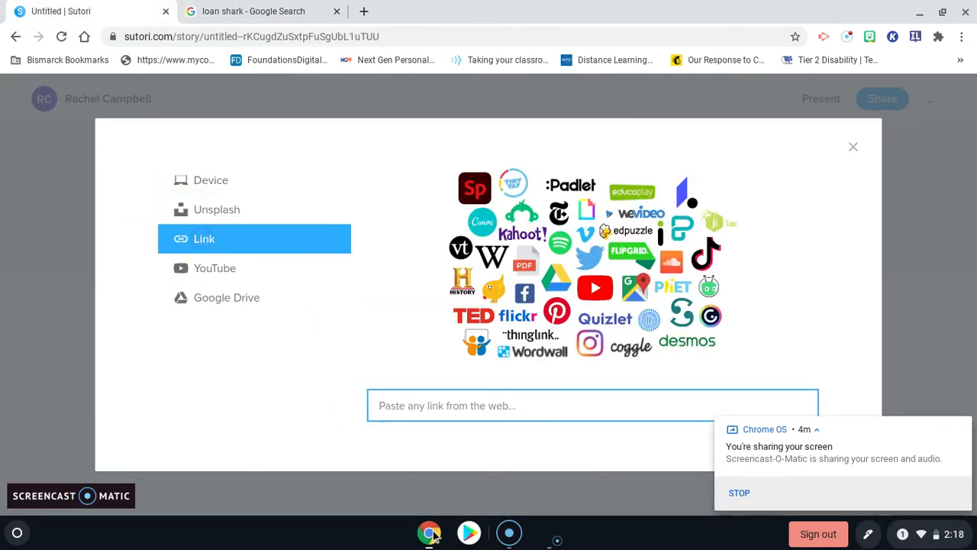
pyautogui.hotkey('ctrl', 'v')
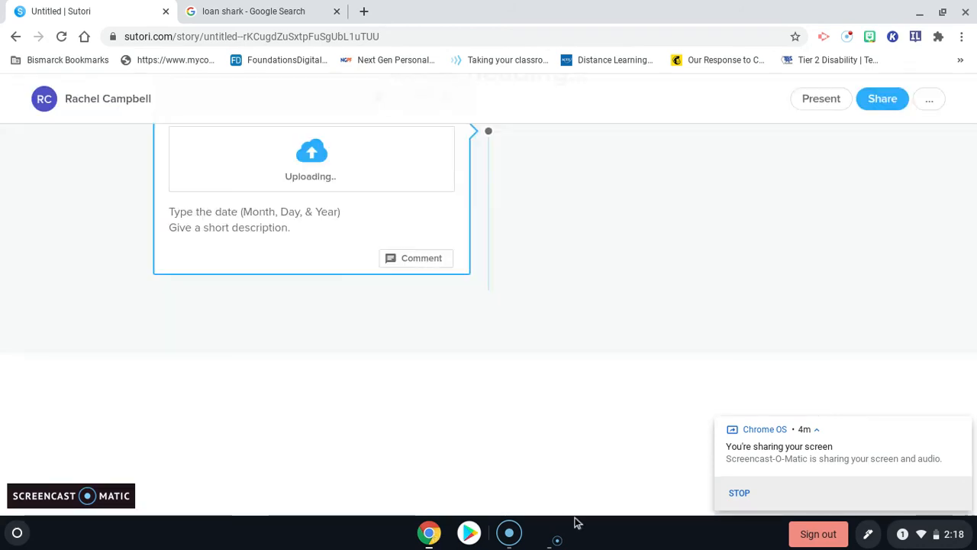
pyautogui.scroll(3, 535, 371)
# Step: View the text block's loan shark image at full size and close the enlarged view
pyautogui.click(353, 412)
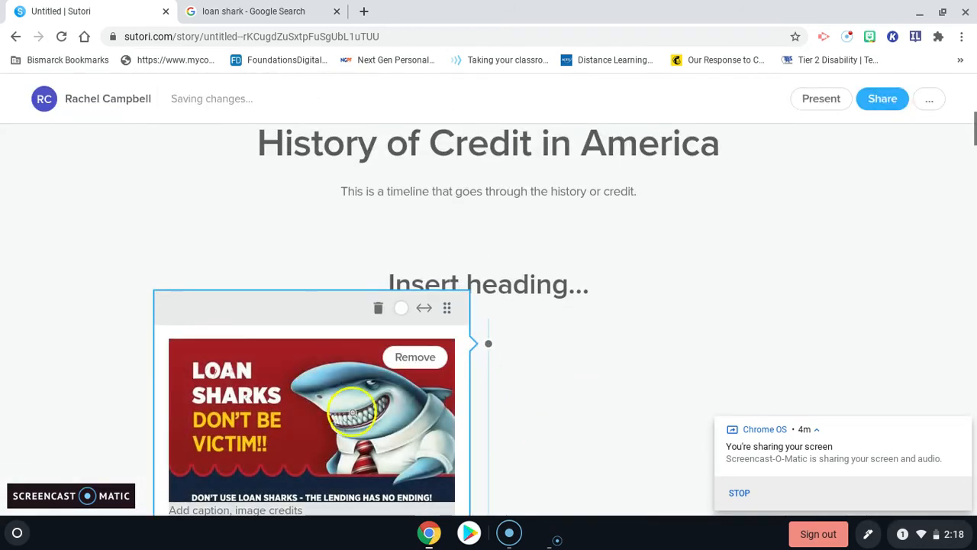
pyautogui.click(528, 345)
pyautogui.click(384, 314)
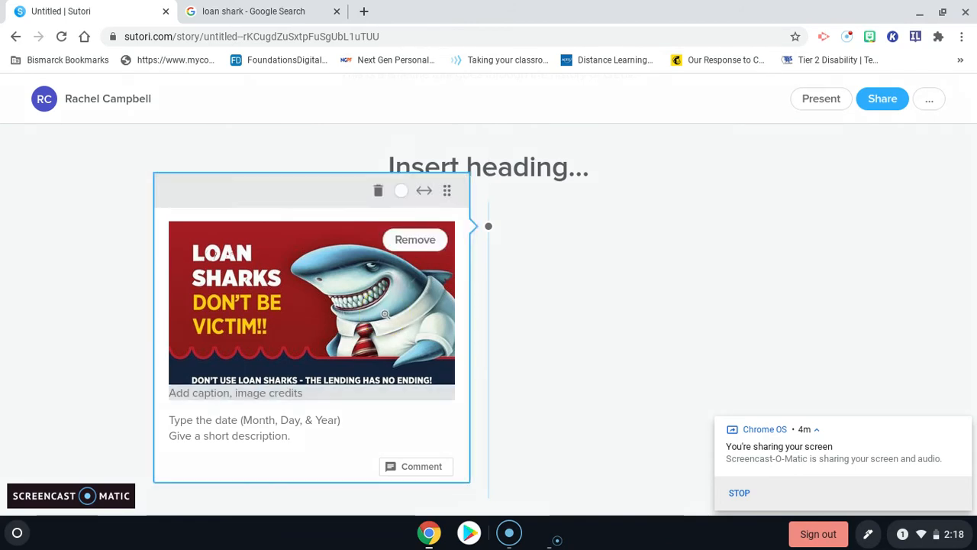
pyautogui.click(384, 313)
pyautogui.click(931, 105)
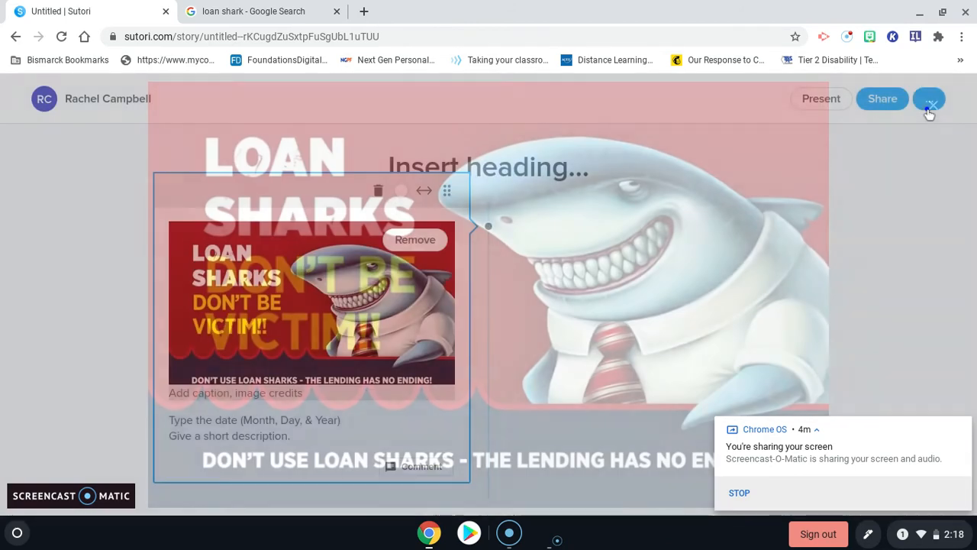
pyautogui.click(430, 191)
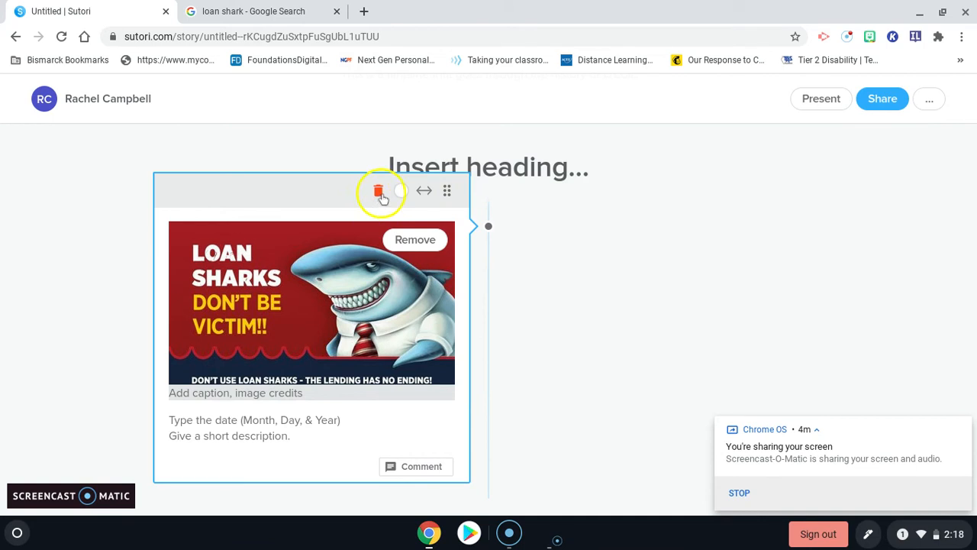
pyautogui.click(447, 192)
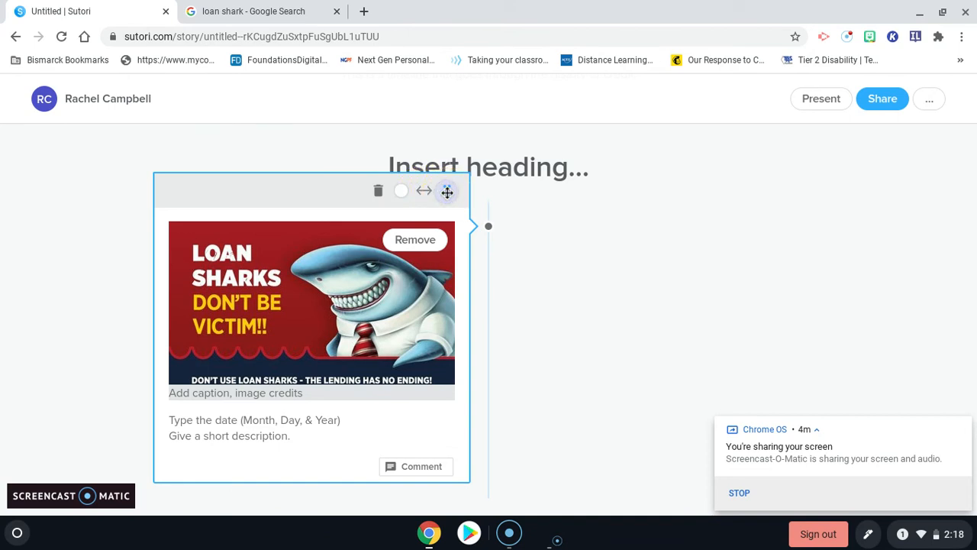
# Step: Add a second text block to the timeline after the loan shark block and fill it with "sdfasldfkhsdf"
pyautogui.moveTo(448, 192); pyautogui.dragTo(436, 259)
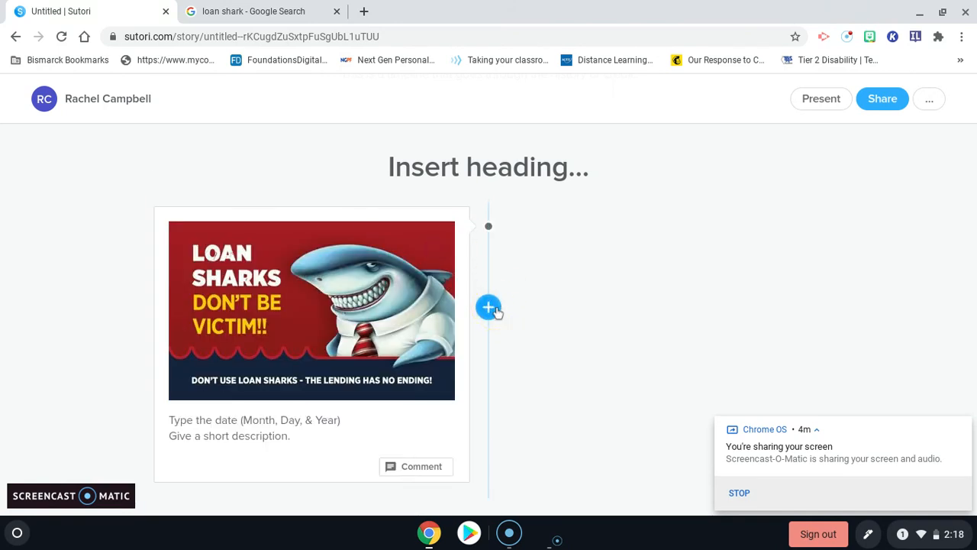
pyautogui.click(489, 307)
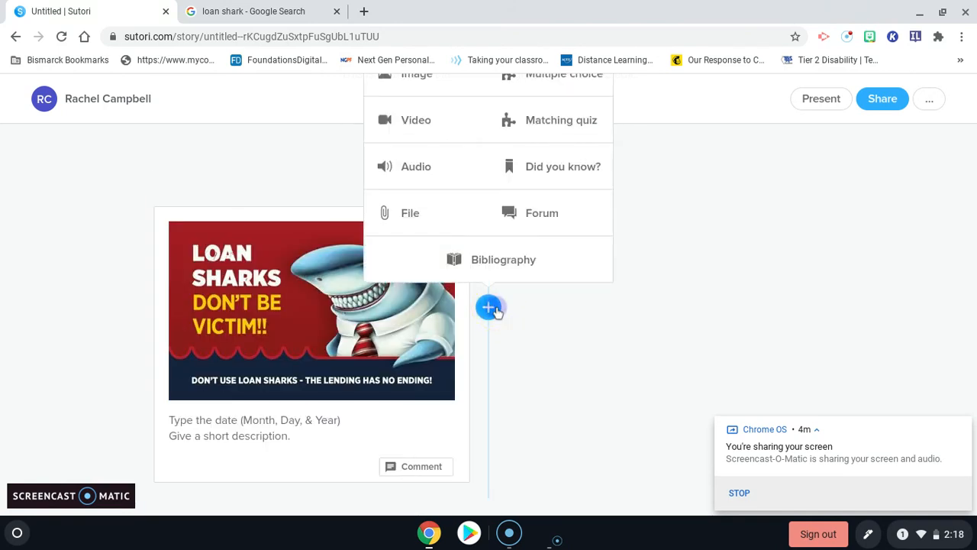
pyautogui.scroll(1, 425, 81)
pyautogui.click(426, 81)
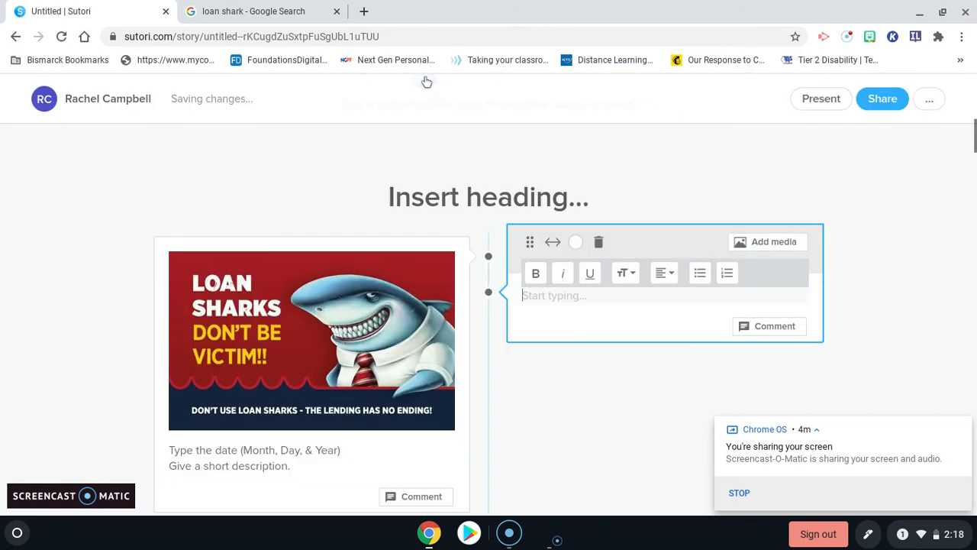
pyautogui.write('sdfasldfkhsdf')
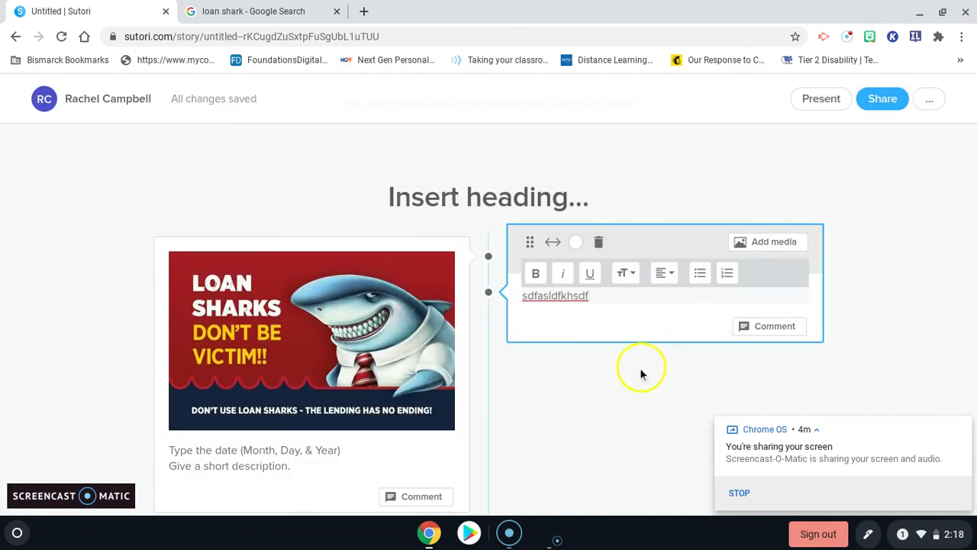
pyautogui.click(638, 398)
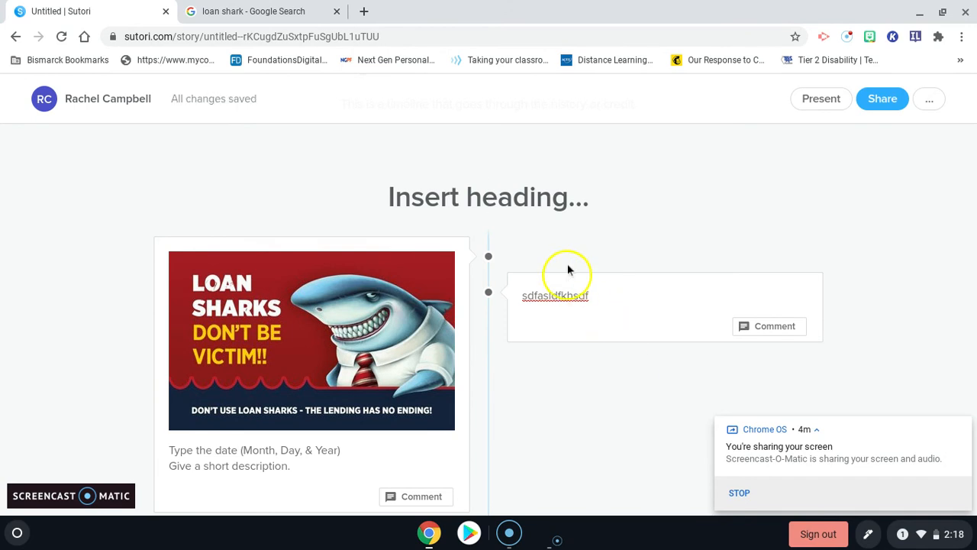
# Step: Move the "sdfasldfkhsdf" text block above the loan shark block and delete it from the timeline
pyautogui.rightClick(562, 292)
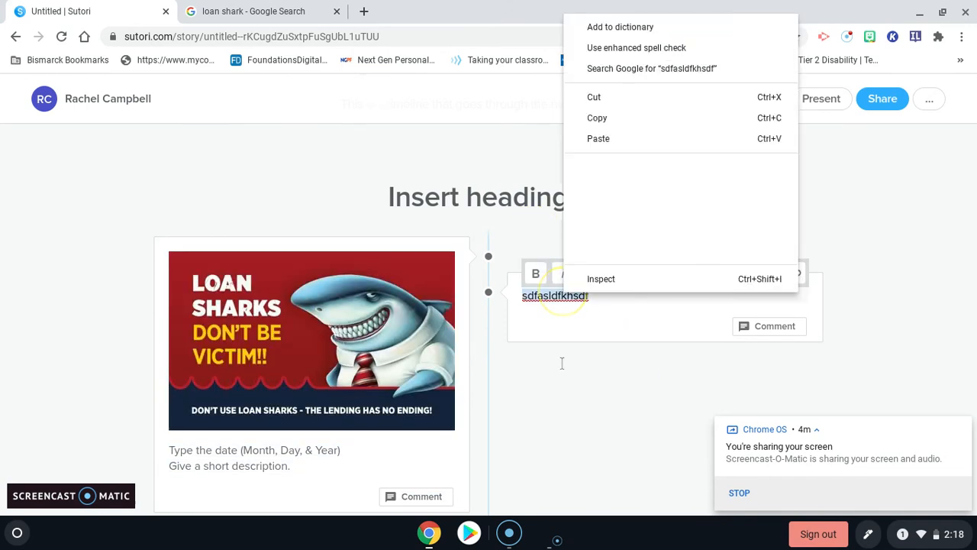
pyautogui.click(563, 357)
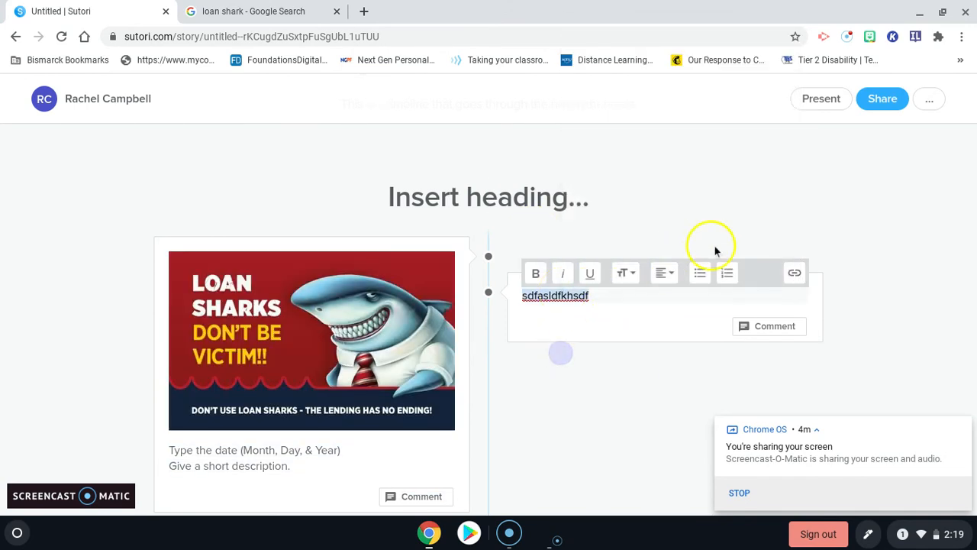
pyautogui.click(680, 355)
pyautogui.click(764, 273)
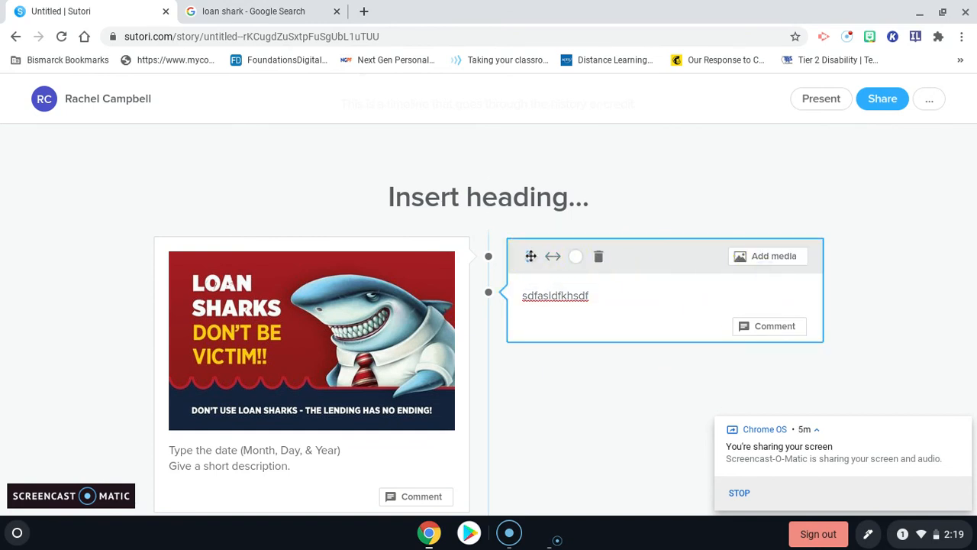
pyautogui.moveTo(530, 255); pyautogui.dragTo(508, 246)
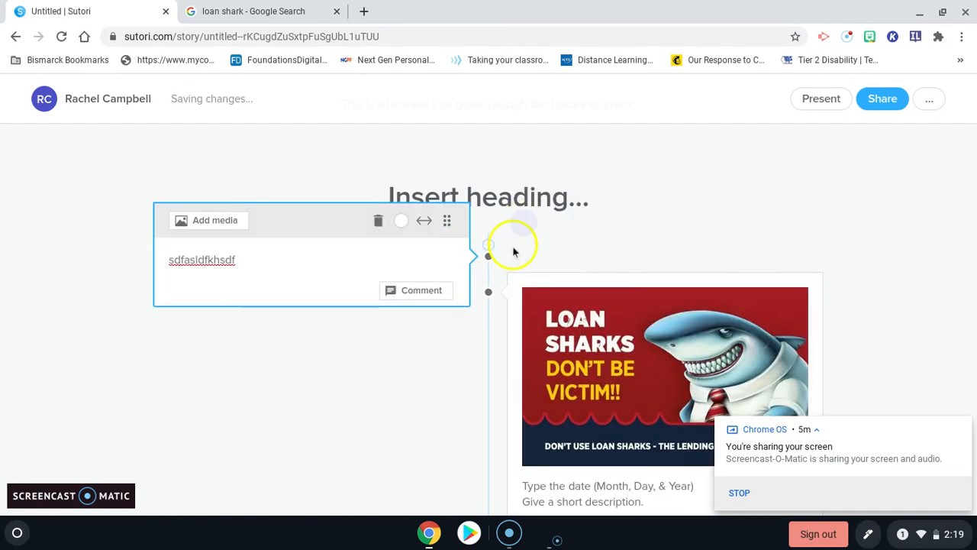
pyautogui.click(376, 230)
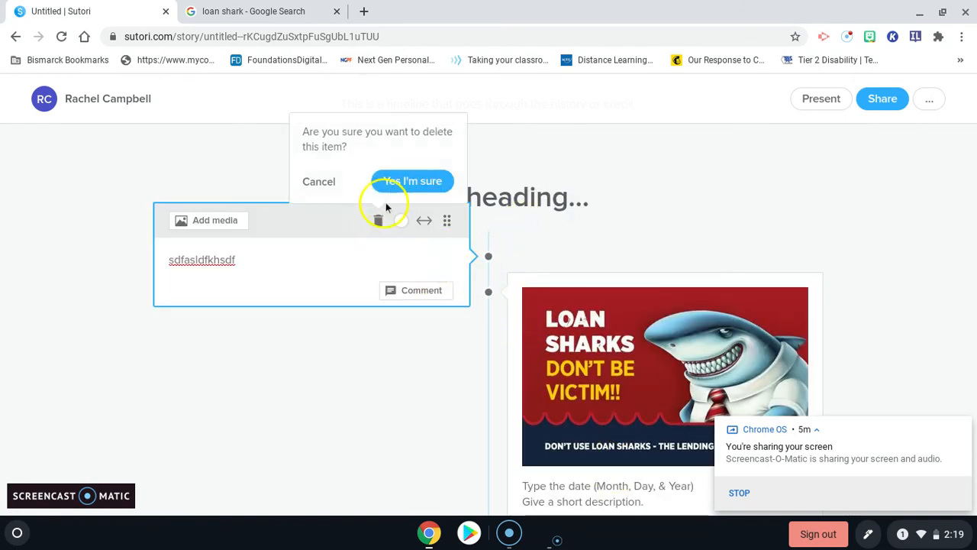
pyautogui.click(397, 185)
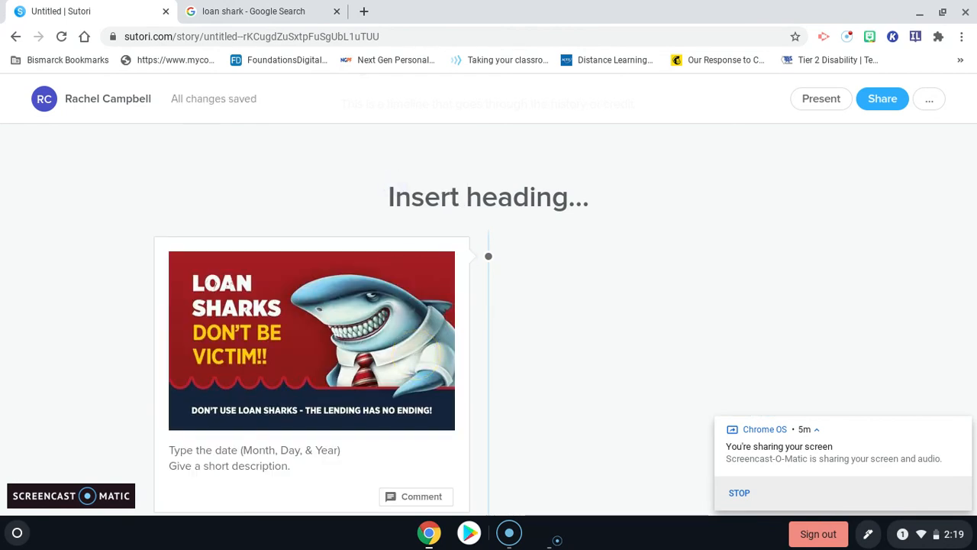
# Step: Show the story's invite and share options and open the Google Classroom sharing page
pyautogui.scroll(-3, 277, 290)
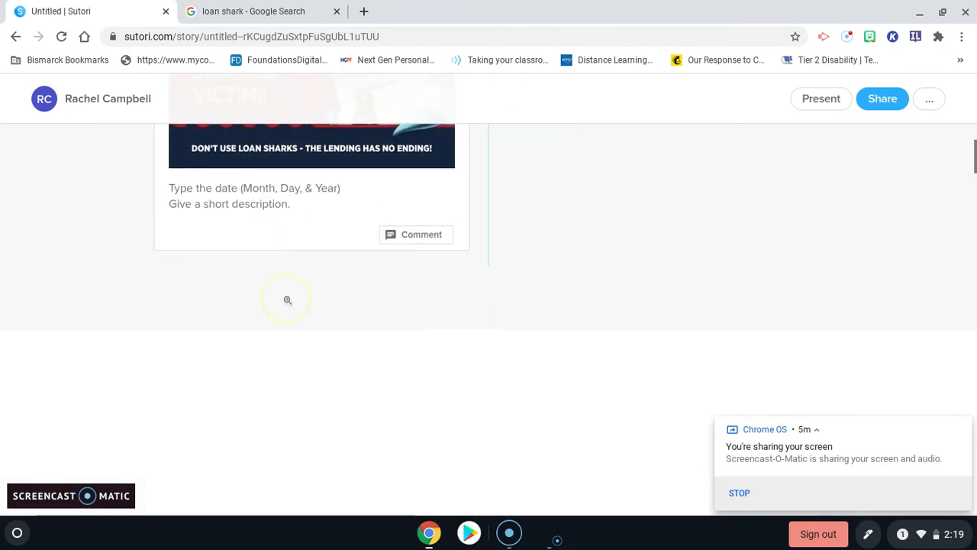
pyautogui.scroll(5, 287, 300)
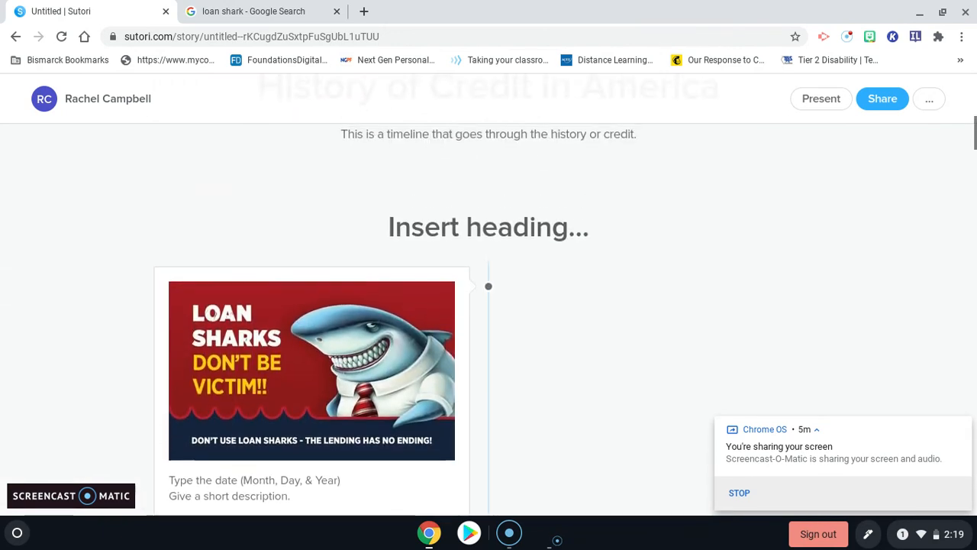
pyautogui.scroll(-1, 311, 320)
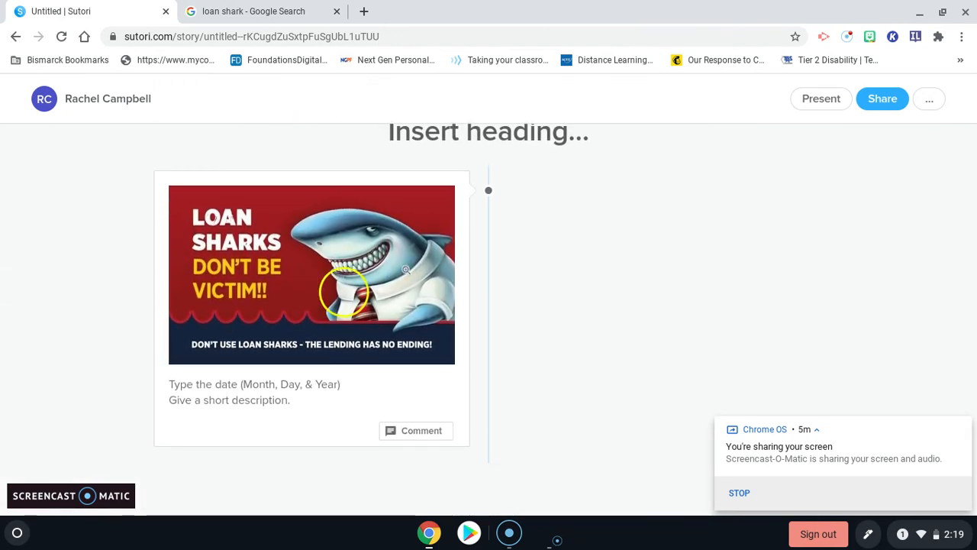
pyautogui.click(885, 101)
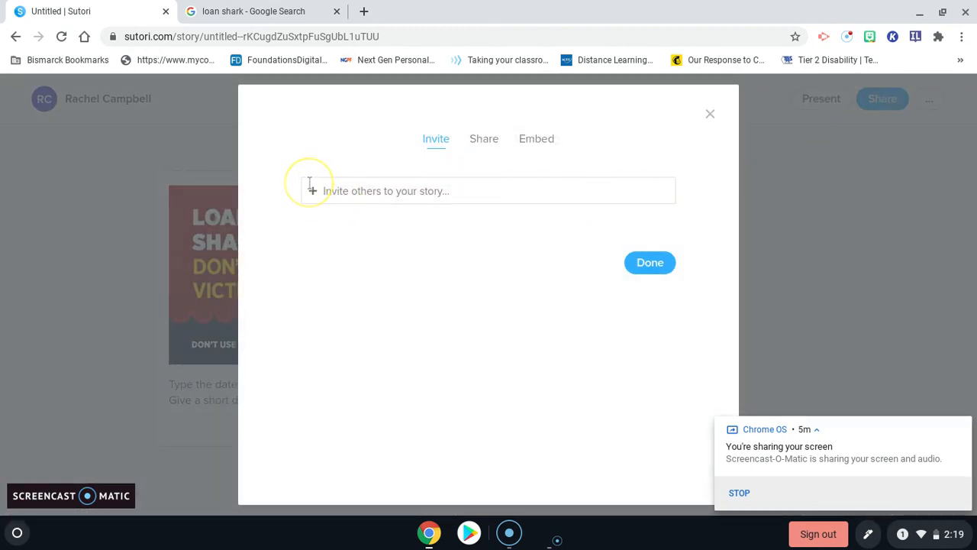
pyautogui.click(482, 142)
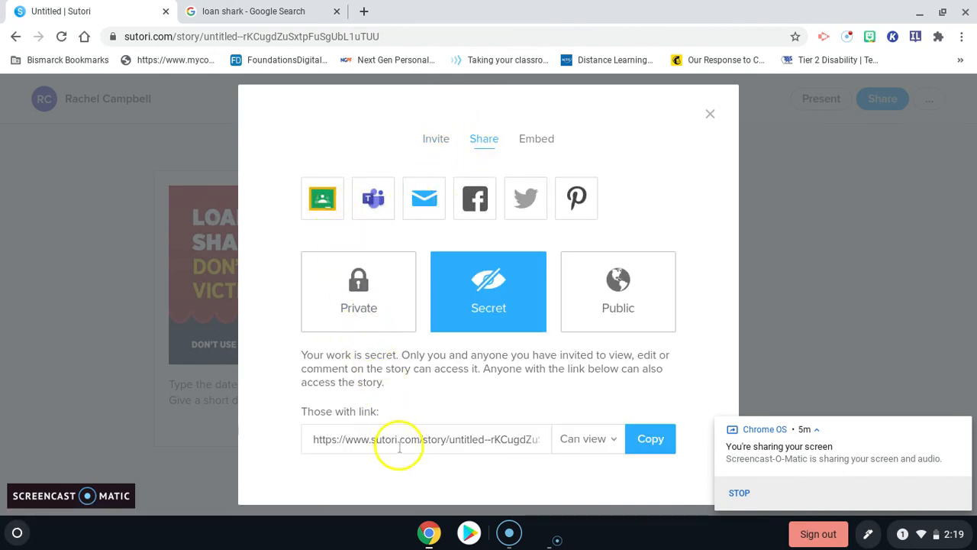
pyautogui.click(327, 207)
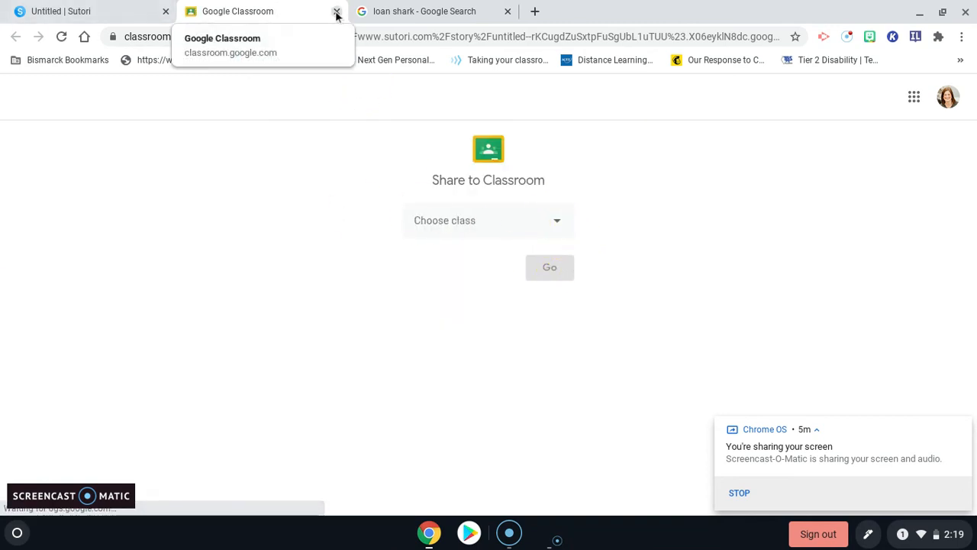
# Step: Return to the Sutori story's sharing options and copy the secret story link with "Can view" access
pyautogui.rightClick(74, 10)
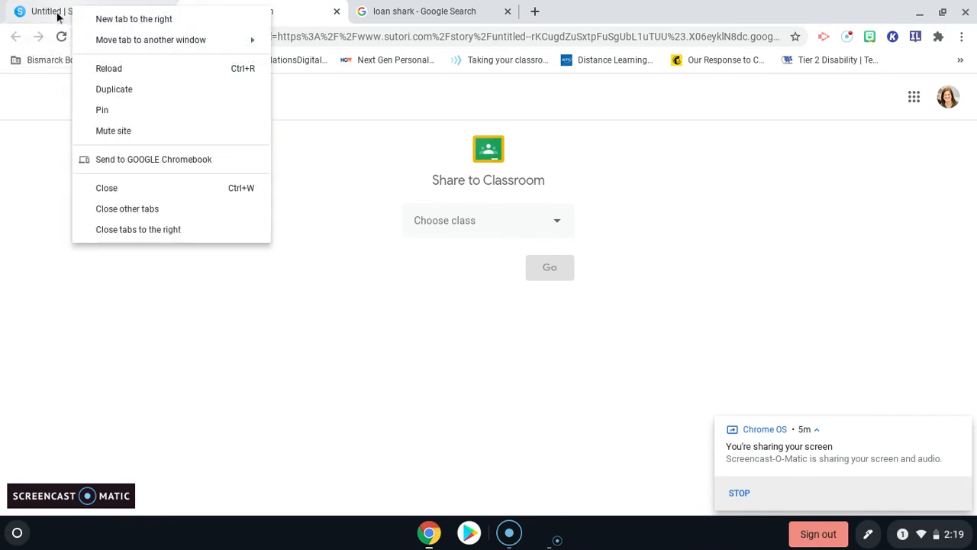
pyautogui.click(59, 15)
pyautogui.click(58, 16)
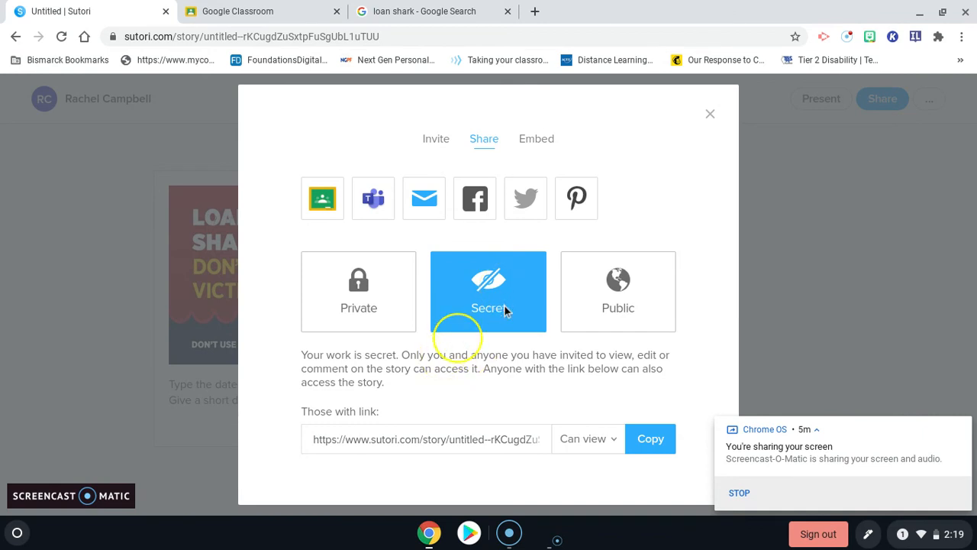
pyautogui.click(635, 446)
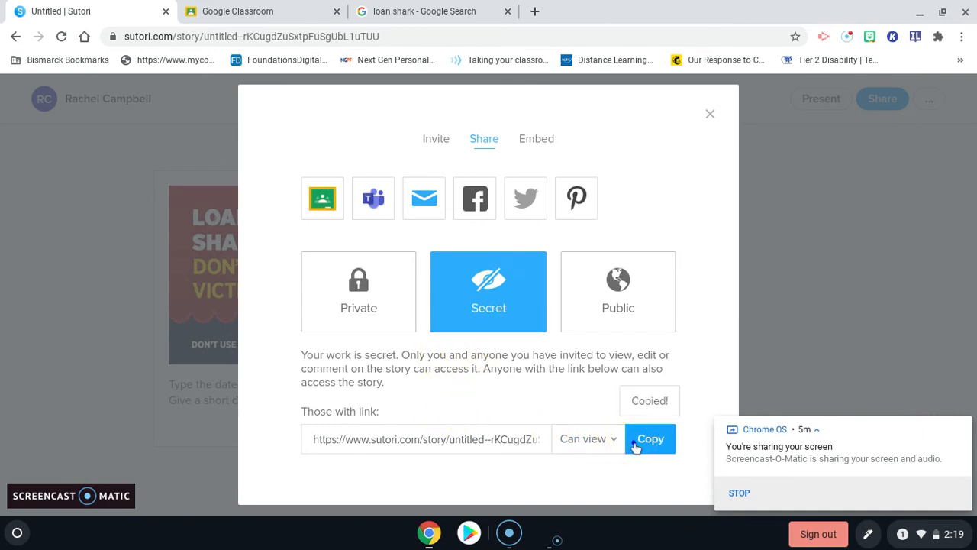